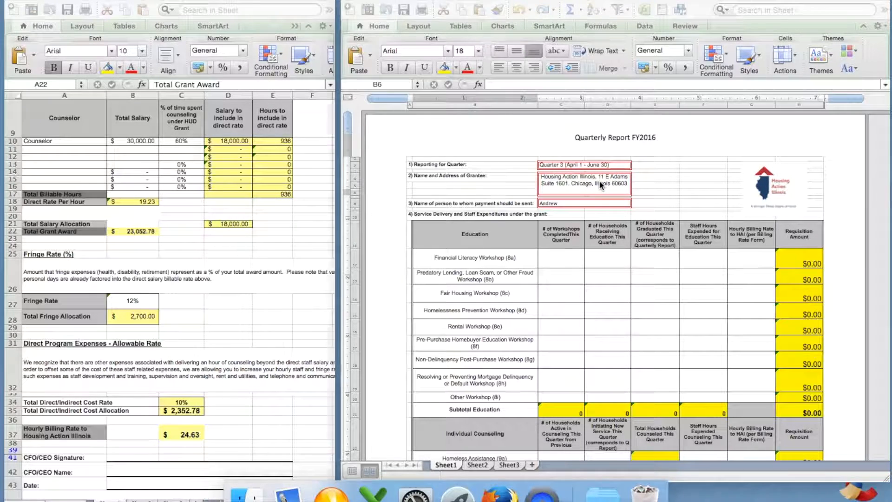
left_click(598, 180)
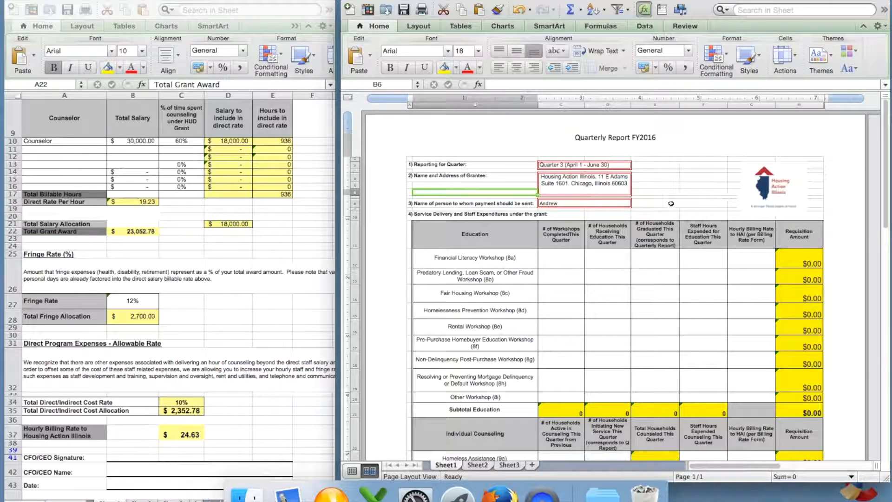
left_click(591, 206)
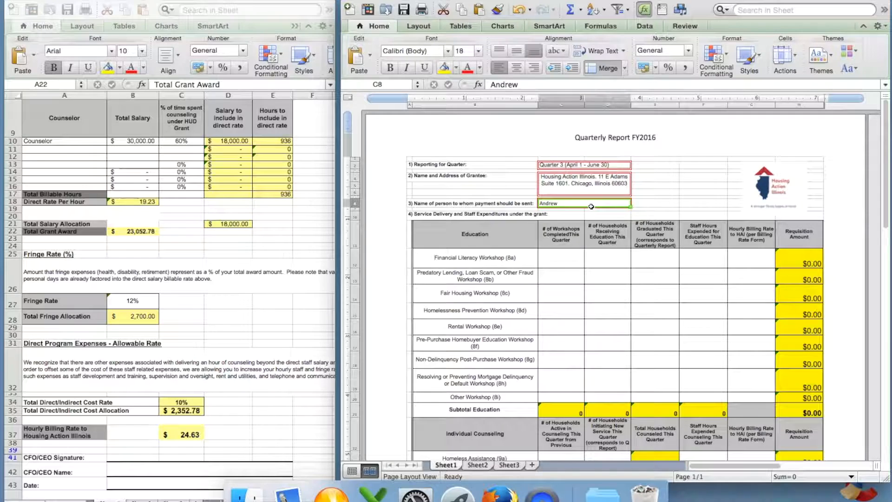
left_click(571, 239)
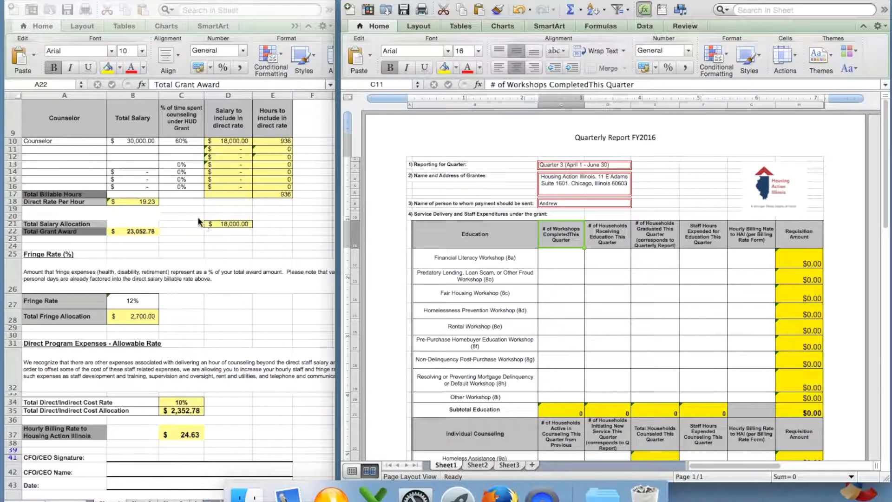
Enter the hourly billing rate 24.63 for the Financial Literacy Workshop (8a) row in the quarterly report
left_click(189, 434)
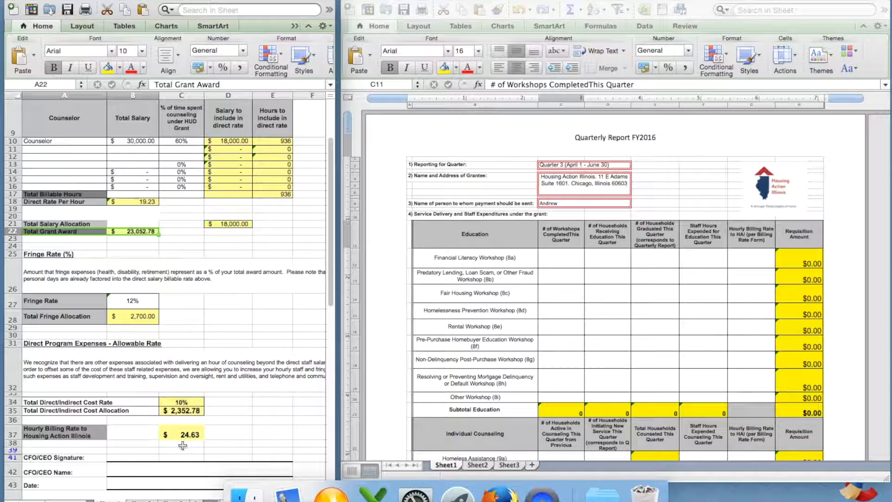
left_click(759, 266)
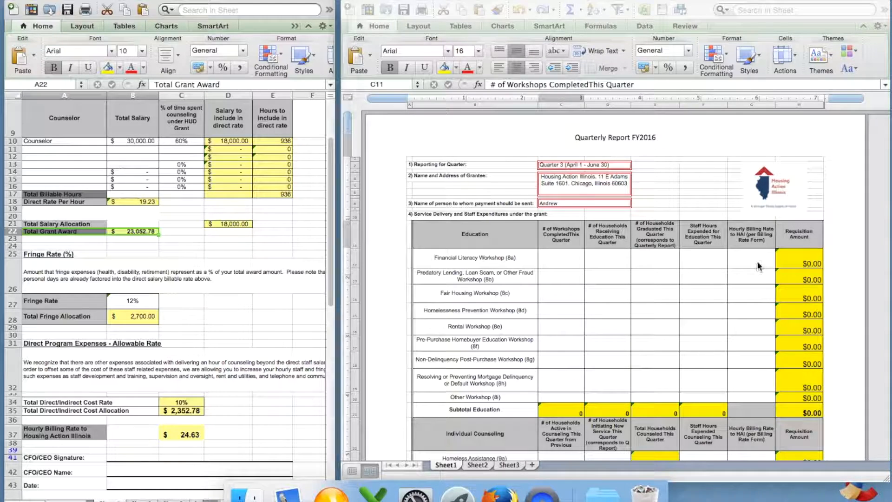
left_click(758, 264)
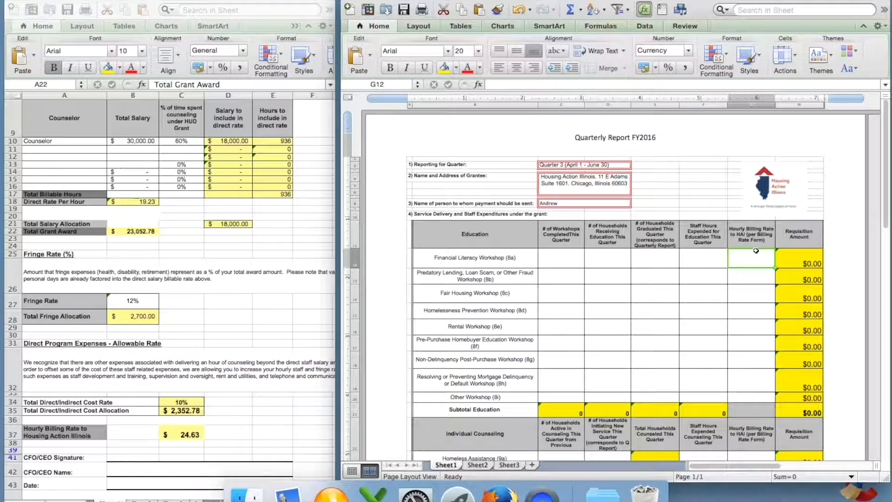
type("2")
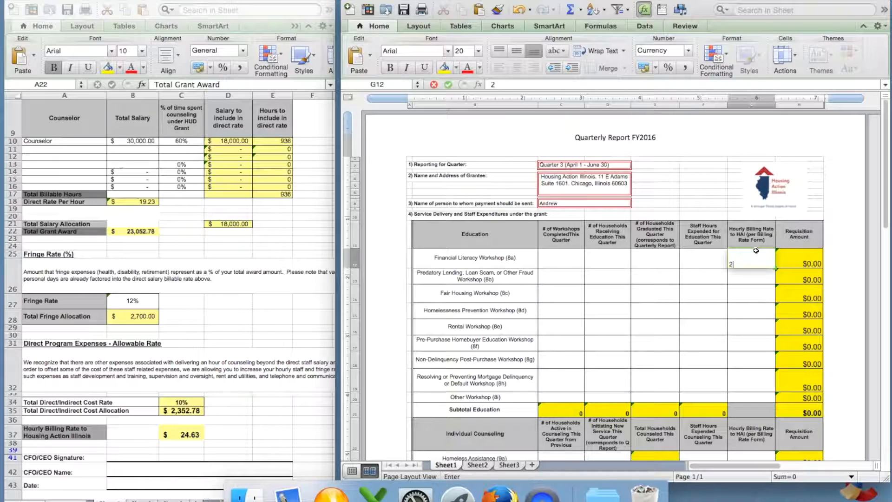
type("4.63")
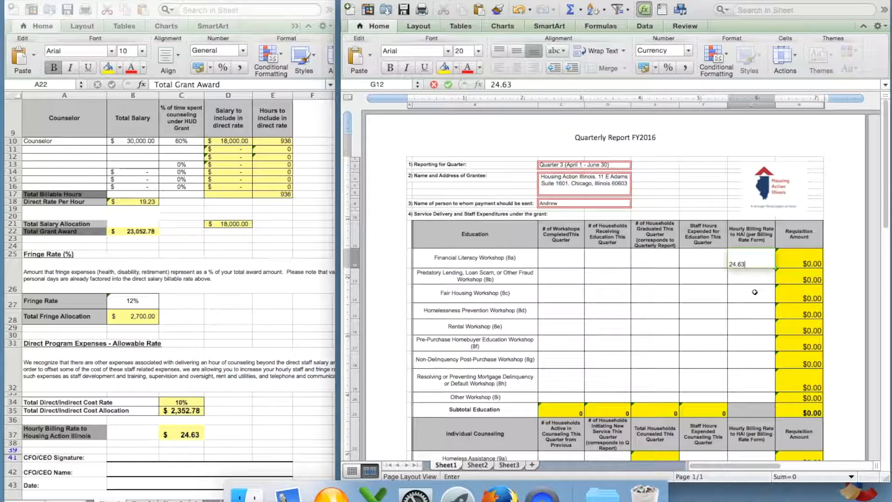
key("Return")
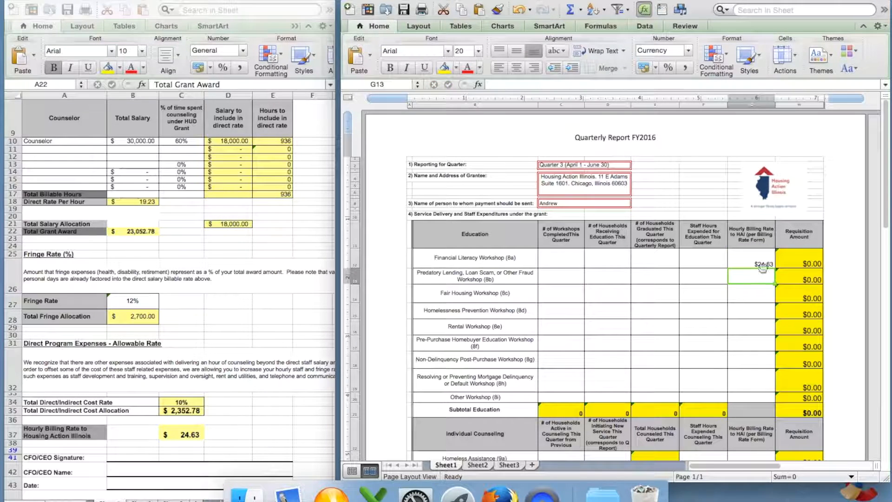
Copy the 24.63 billing rate from the Financial Literacy row into the remaining Education workshop rows, 8b through 8i
left_click(762, 264)
right_click(762, 264)
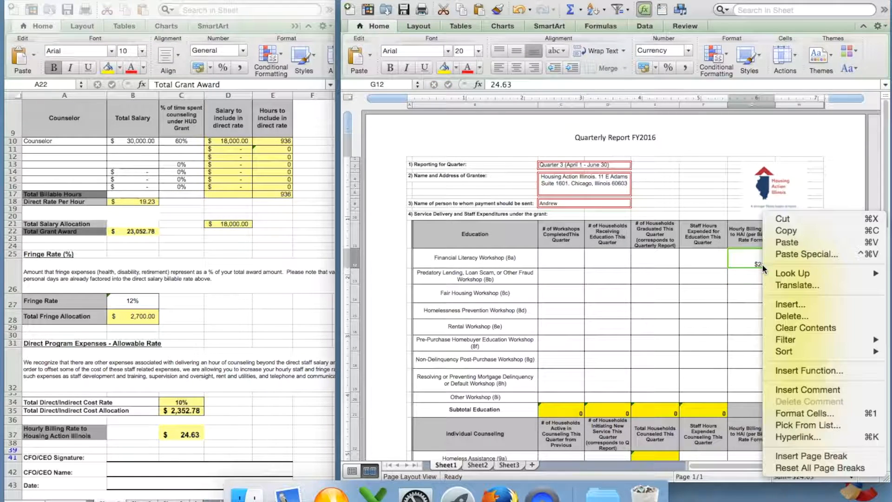
left_click(785, 230)
left_click_drag(762, 278, 758, 397)
right_click(751, 377)
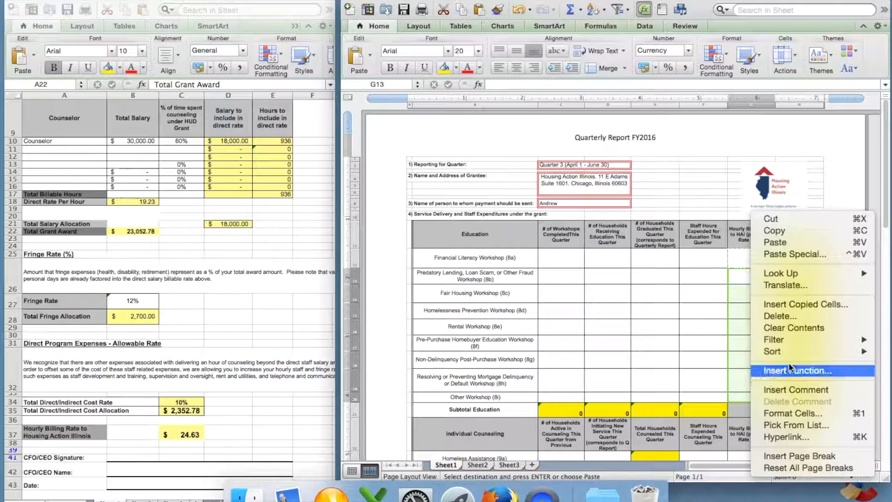
left_click(788, 245)
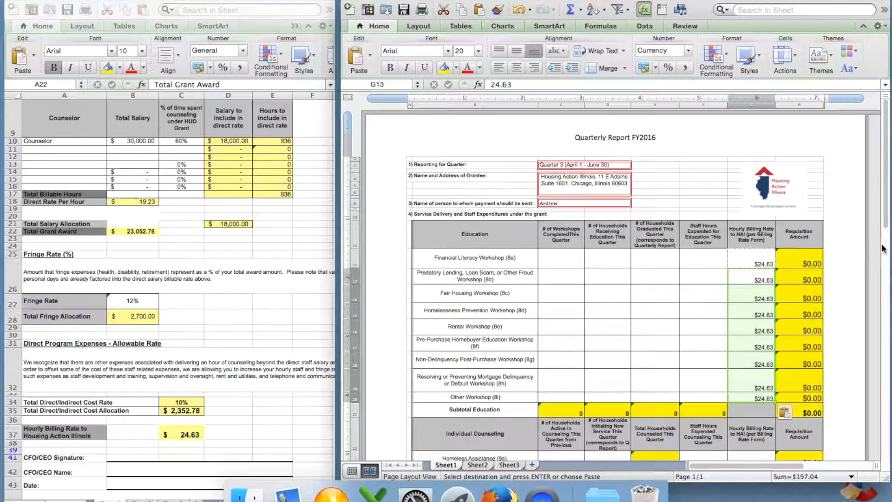
Paste the copied billing rate into all Individual Counseling rows, 9a through 9f
left_click_drag(886, 246, 888, 294)
left_click_drag(751, 285, 756, 398)
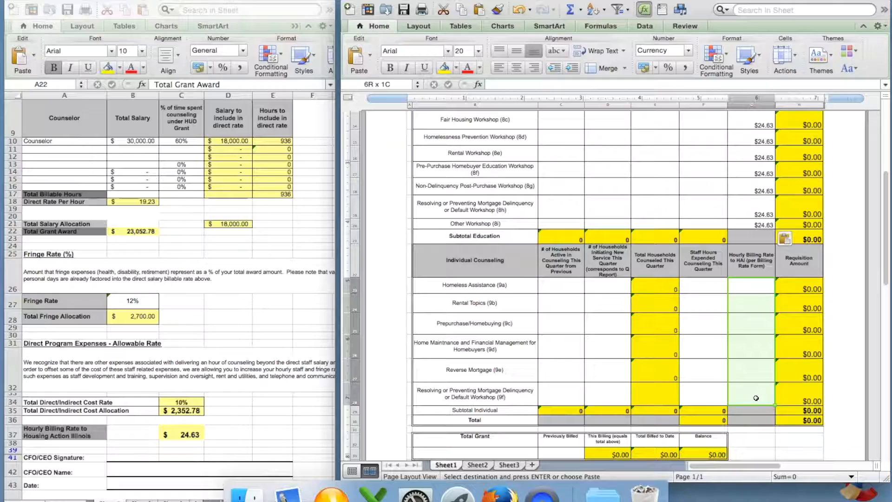
right_click(757, 287)
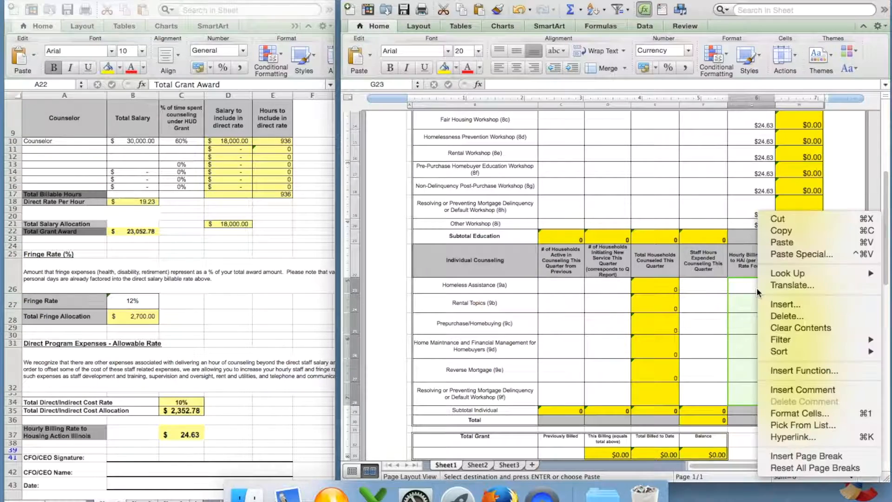
left_click(791, 242)
Enter the total grant award from the billing rate form, 23052.78, under Total Grant in the quarterly report
left_click_drag(884, 242, 884, 215)
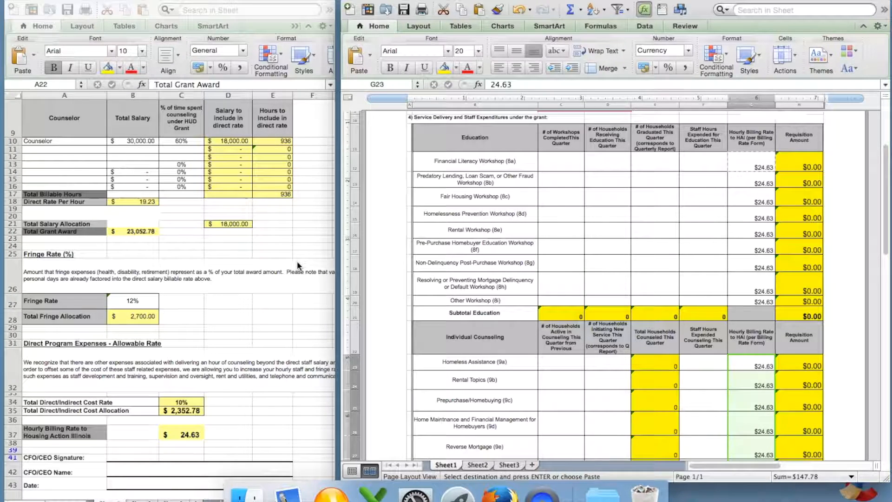
left_click(303, 299)
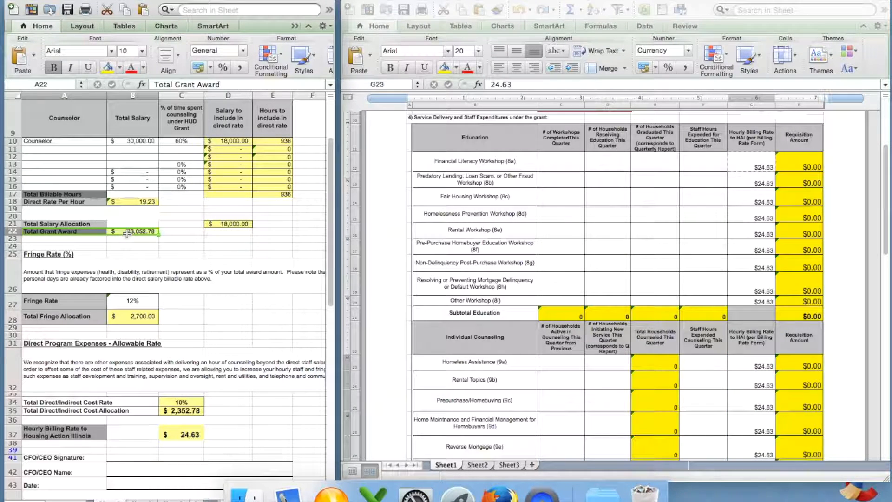
left_click(888, 239)
left_click_drag(887, 240, 886, 284)
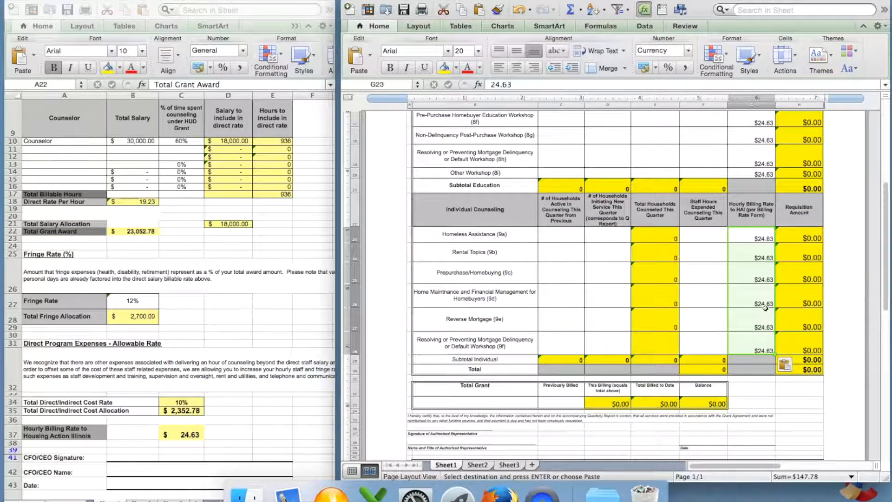
left_click(535, 399)
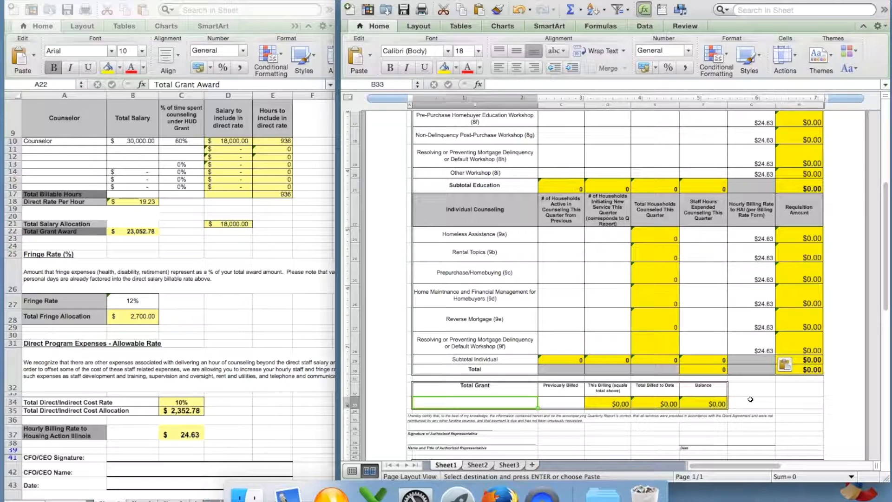
type("23")
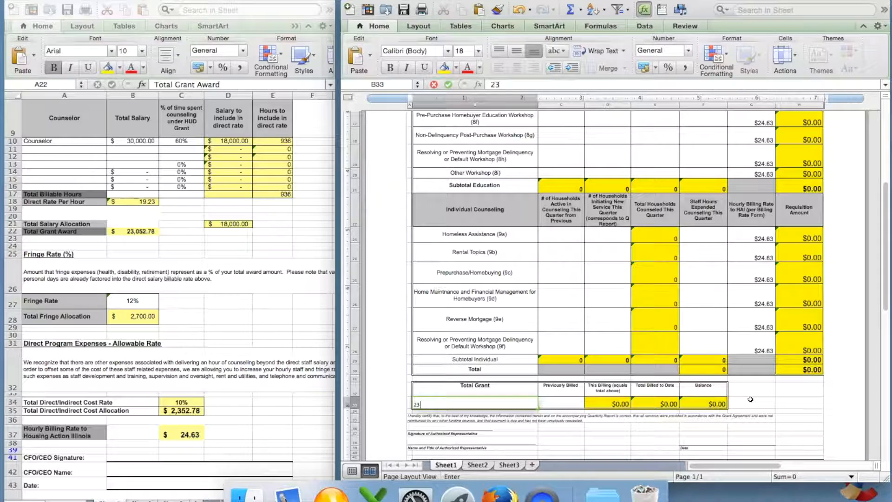
type("052.78")
key("Return")
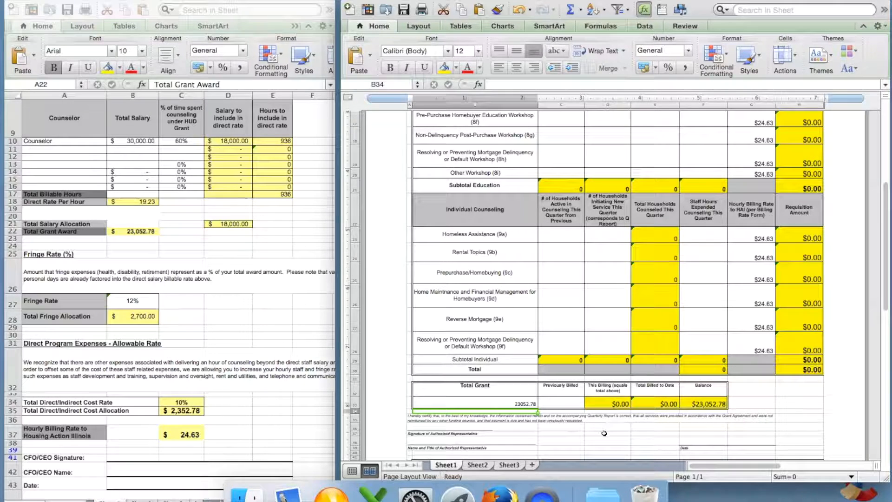
left_click(570, 406)
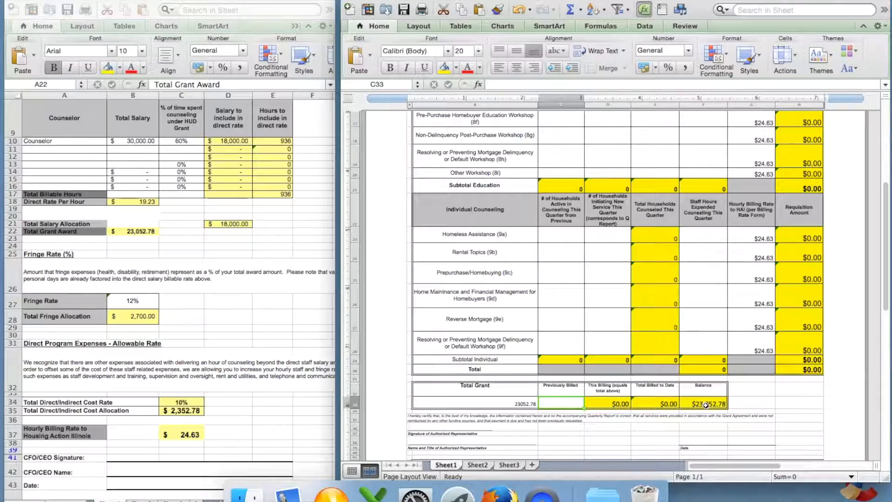
Close the billing rate form and widen the quarterly report window to the full screen width
scroll(369, 251, "up", 10)
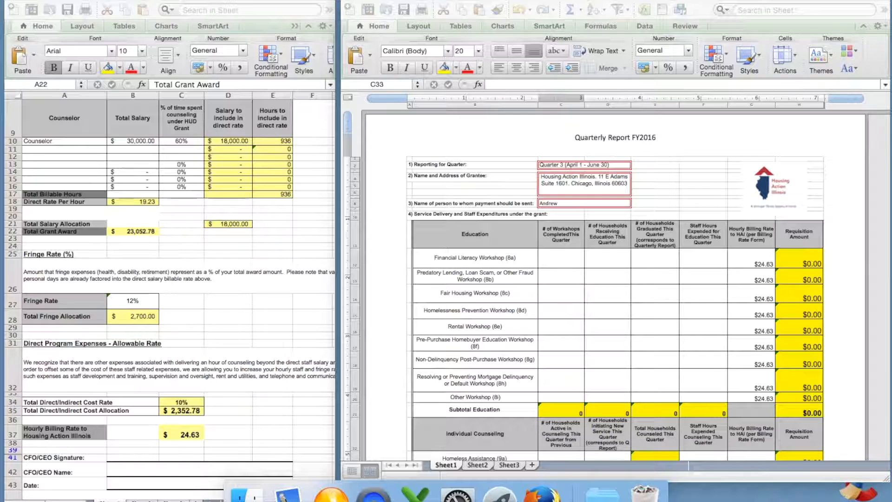
left_click(146, 1)
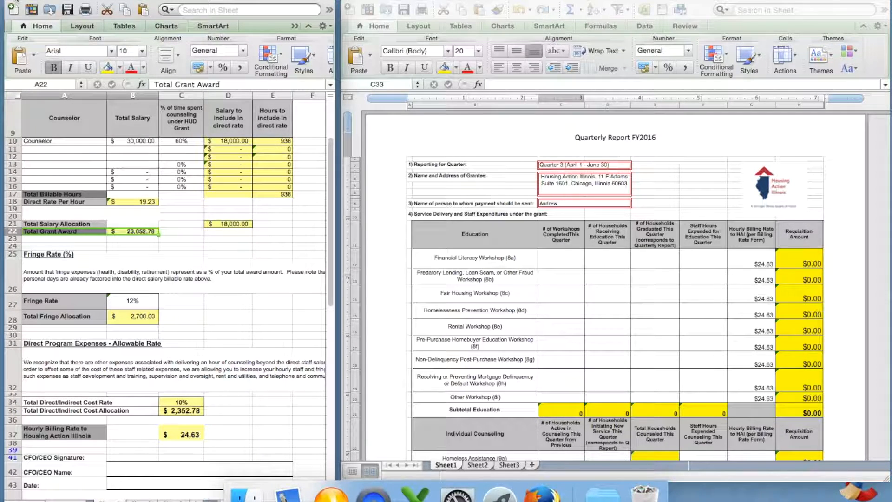
key("super+w")
left_click_drag(340, 225, 3, 232)
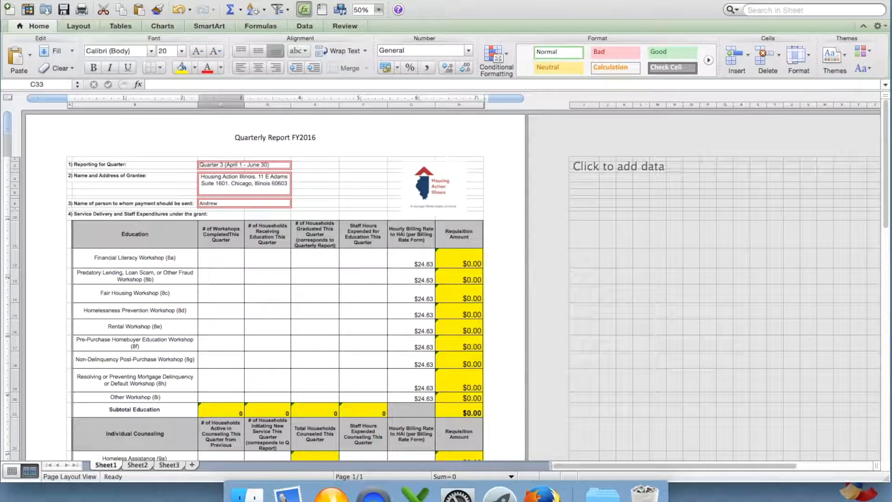
Set the quarterly report's zoom to 75%
left_click(126, 1)
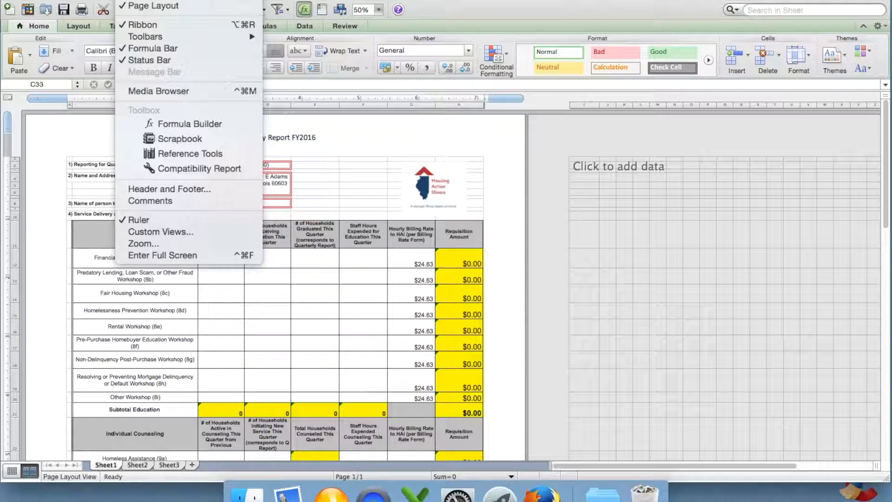
left_click(189, 242)
left_click(357, 281)
left_click(428, 372)
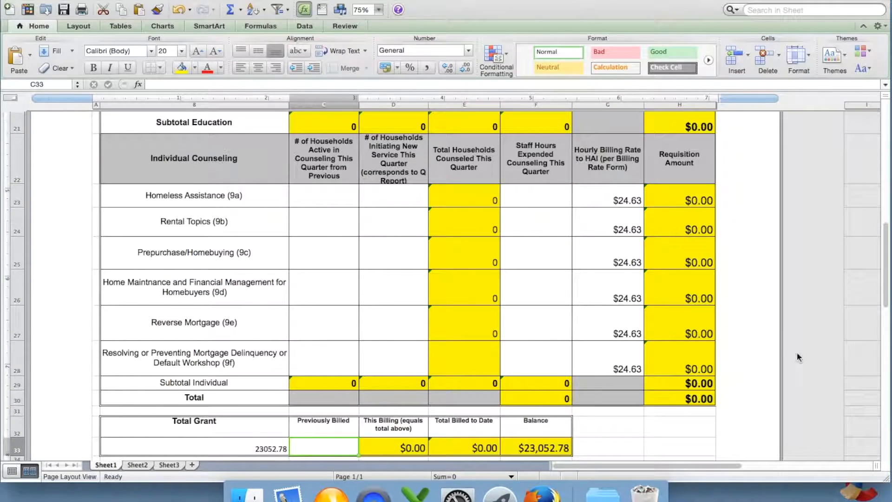
Enter 2 as the number of workshops completed this quarter for the Fair Housing Workshop (8c)
left_click_drag(887, 311, 884, 245)
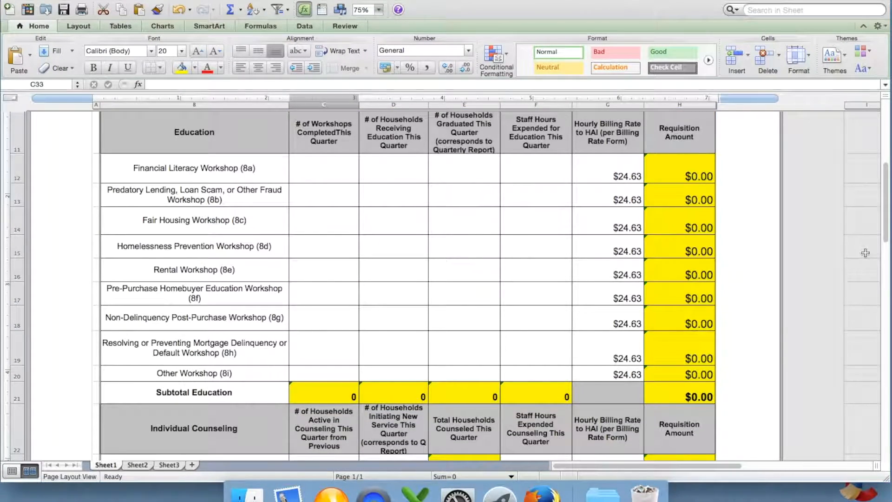
left_click(337, 168)
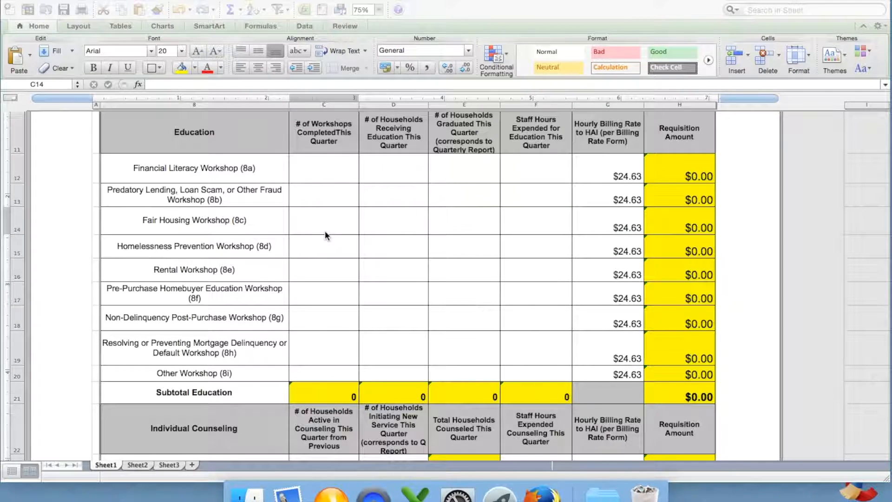
left_click(325, 230)
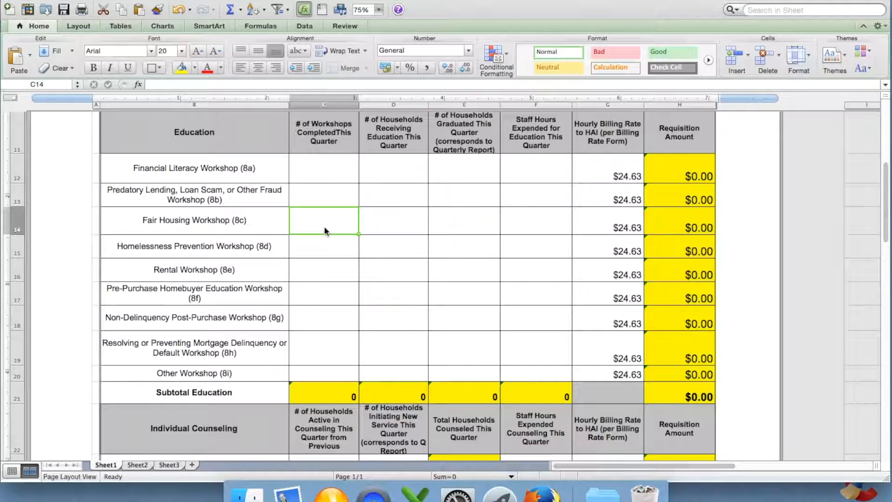
type("2")
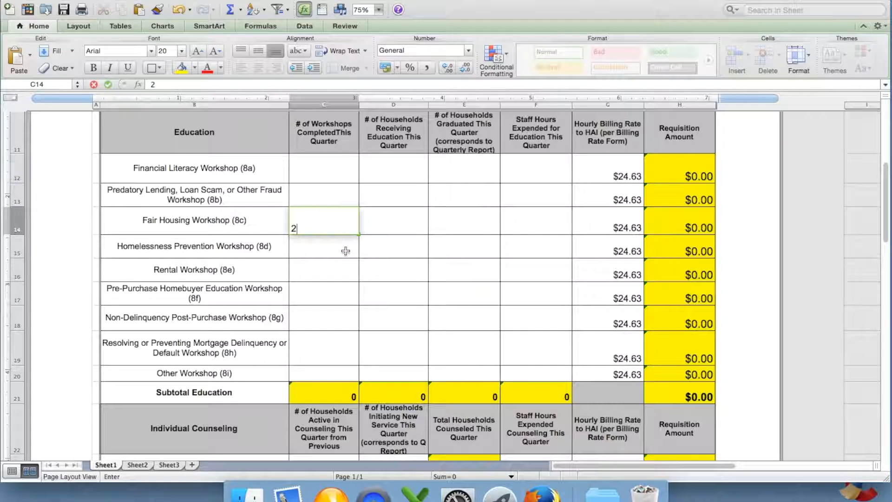
key("Return")
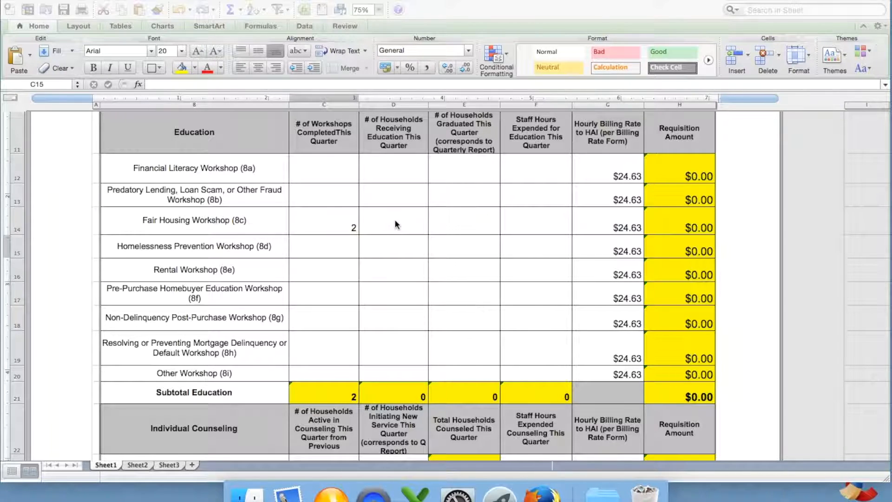
Enter 10 as the number of households receiving education this quarter for the Fair Housing Workshop (8c)
left_click(353, 227)
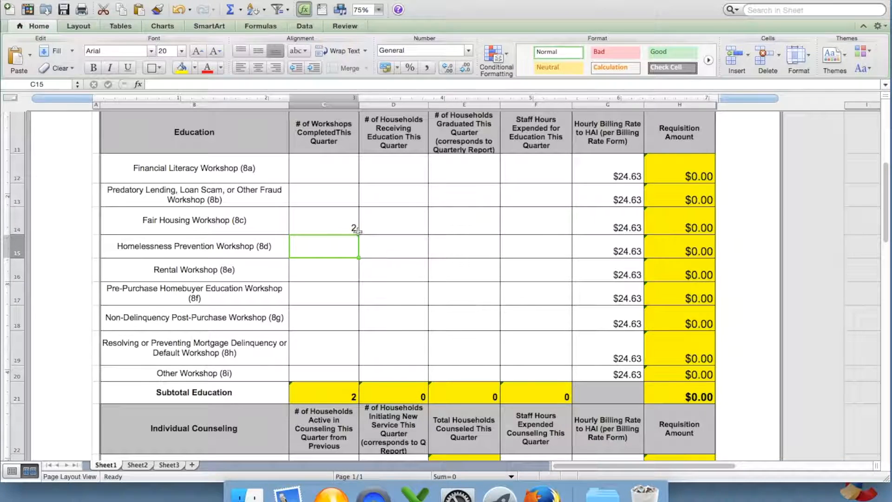
left_click(353, 226)
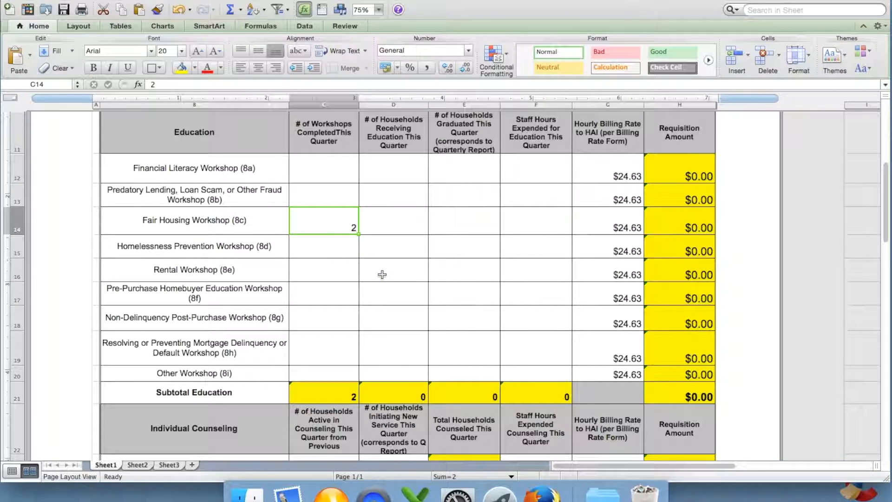
left_click(394, 227)
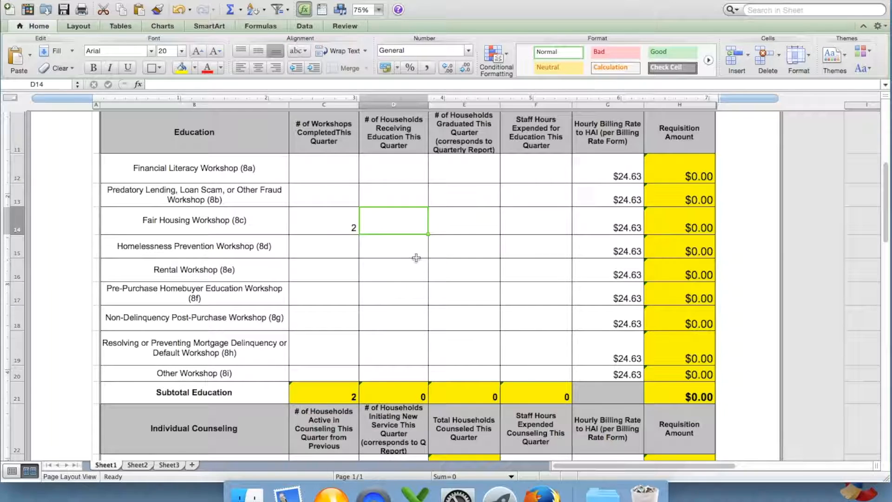
type("10")
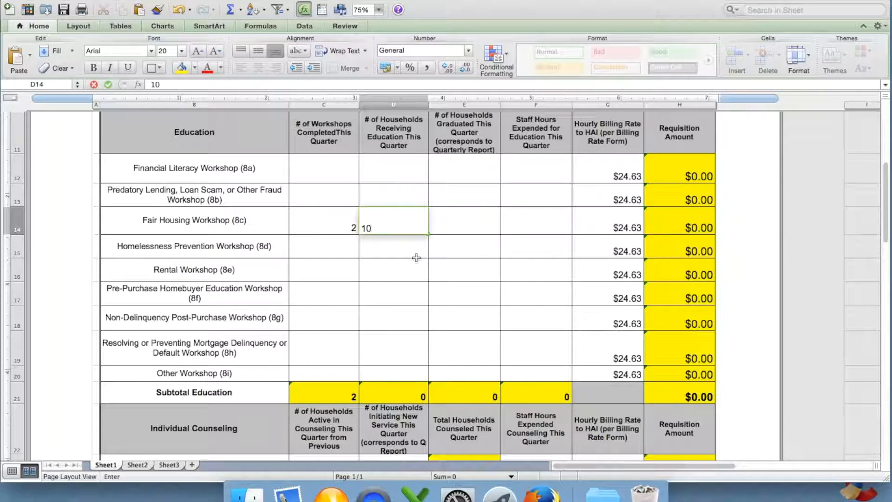
key("Return")
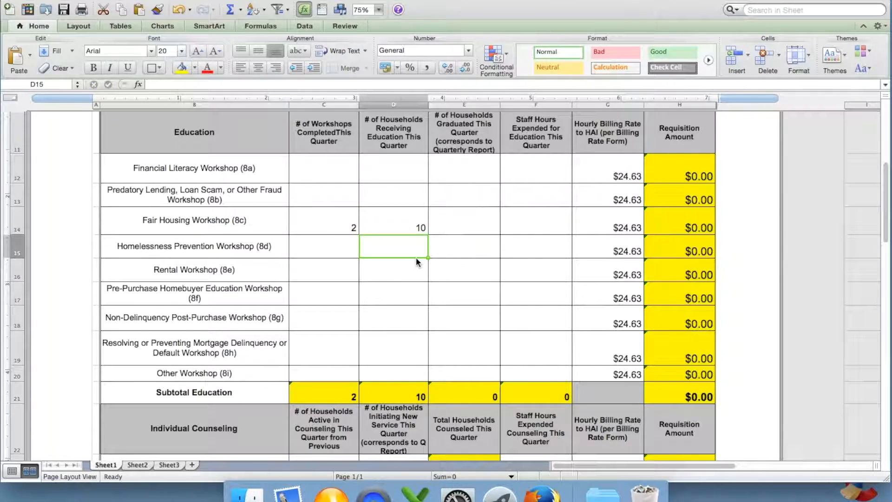
left_click(634, 12)
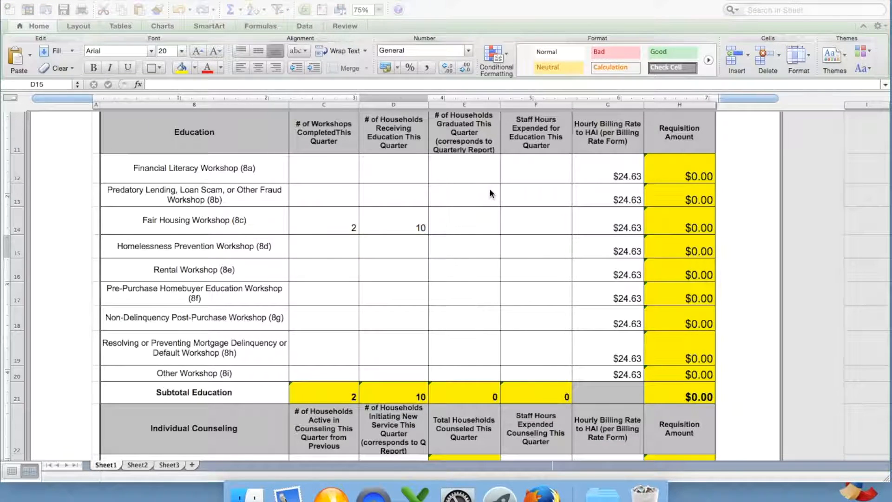
Enter 10 as the number of households graduated this quarter for the Fair Housing Workshop (8c)
left_click(479, 229)
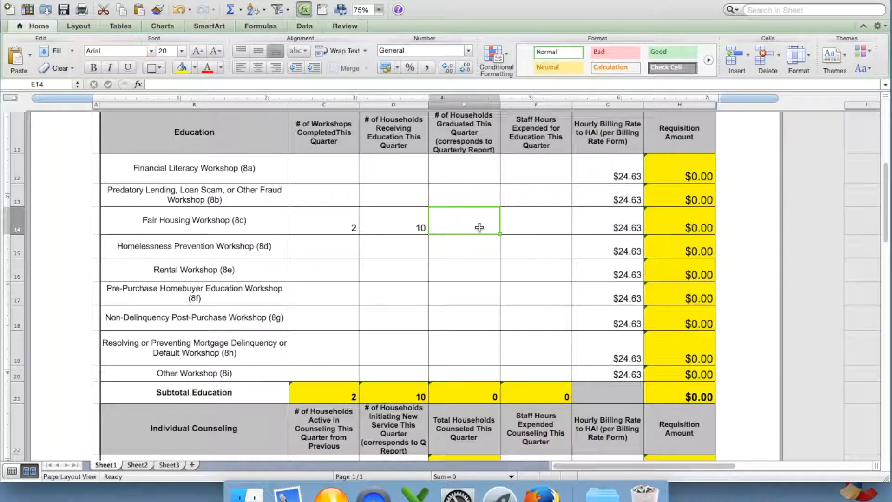
type("10")
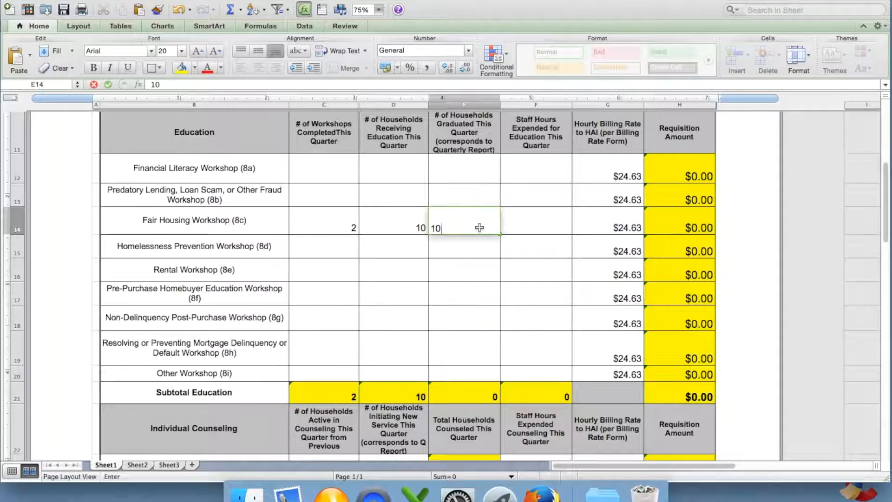
key("Return")
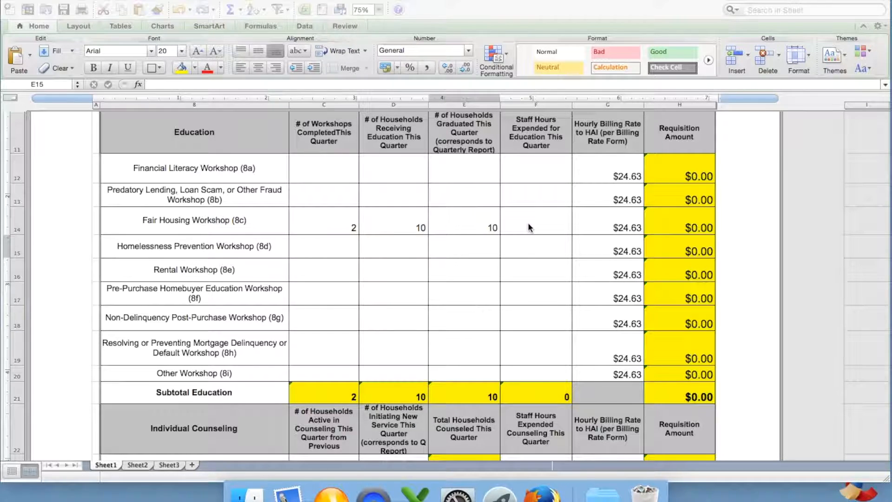
Enter 15 as the staff hours expended for education this quarter for the Fair Housing Workshop (8c)
left_click(528, 224)
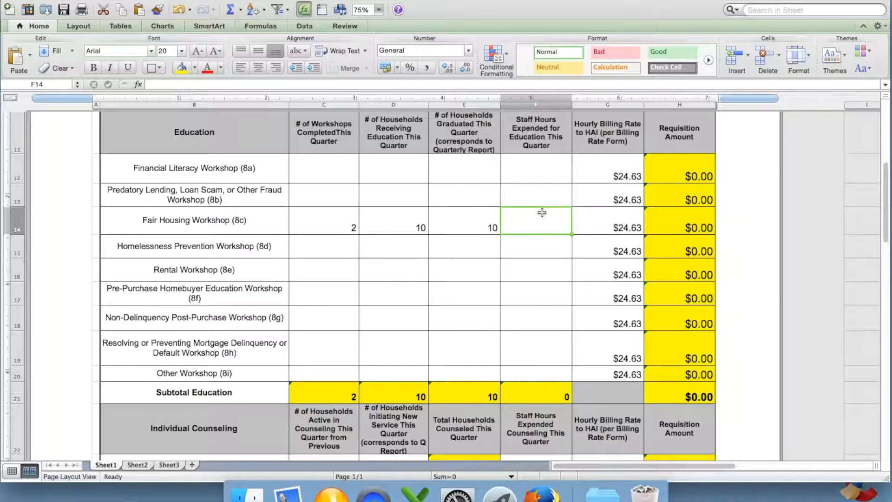
type("15")
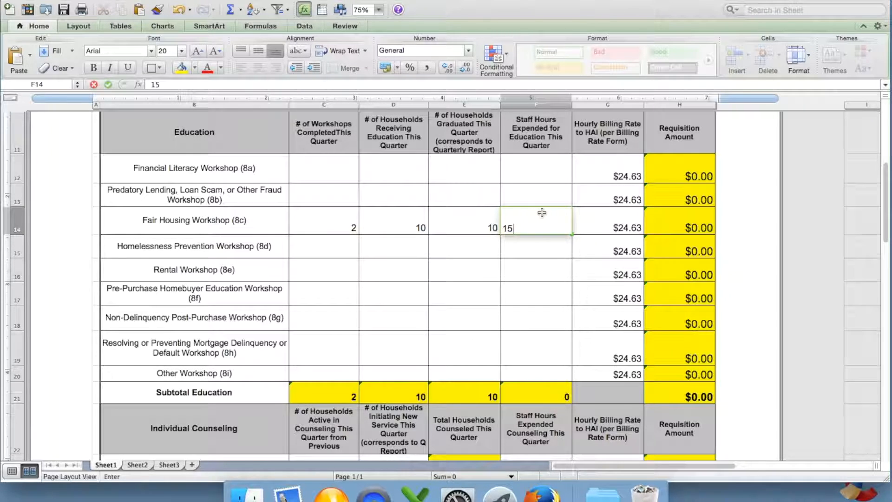
key("Return")
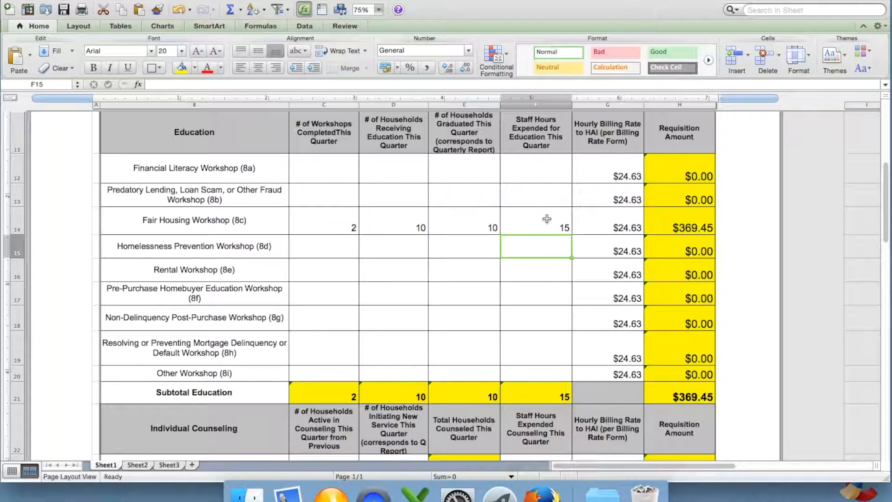
Examine the Fair Housing Workshop (8c) row through its requisition amount and the entry cells of the Other Workshop (8i) row
left_click(547, 221)
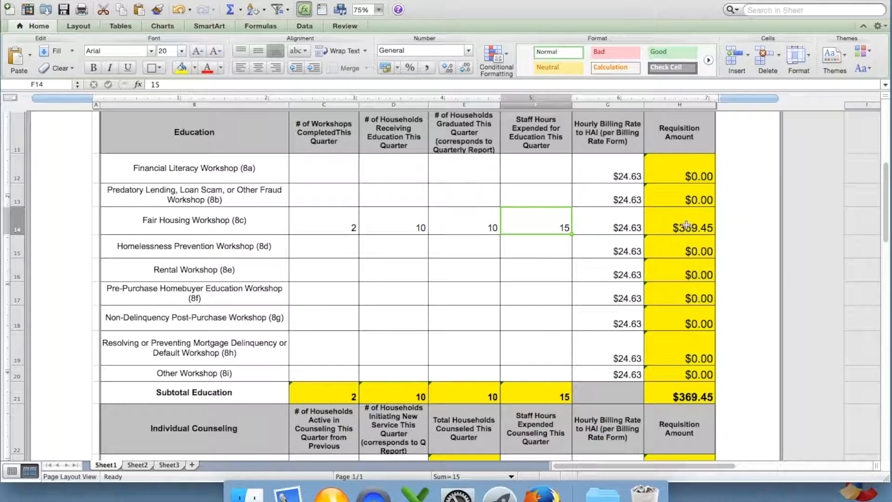
left_click(223, 228)
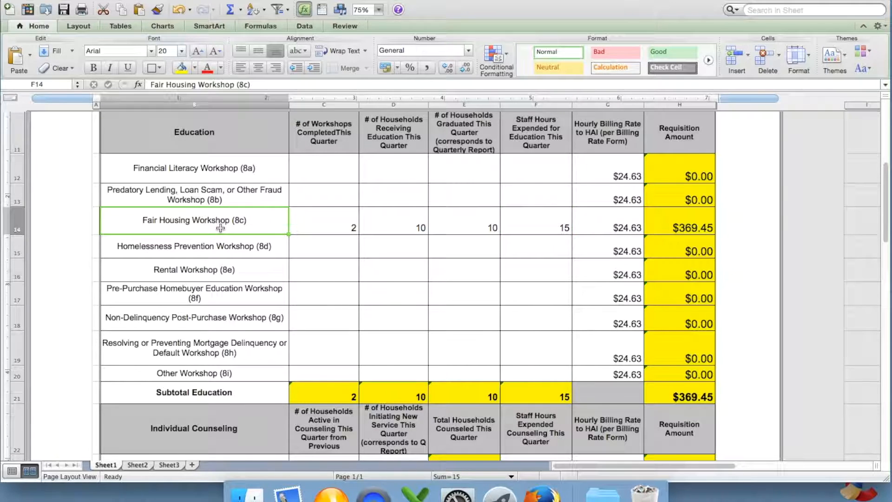
left_click_drag(287, 226, 679, 226)
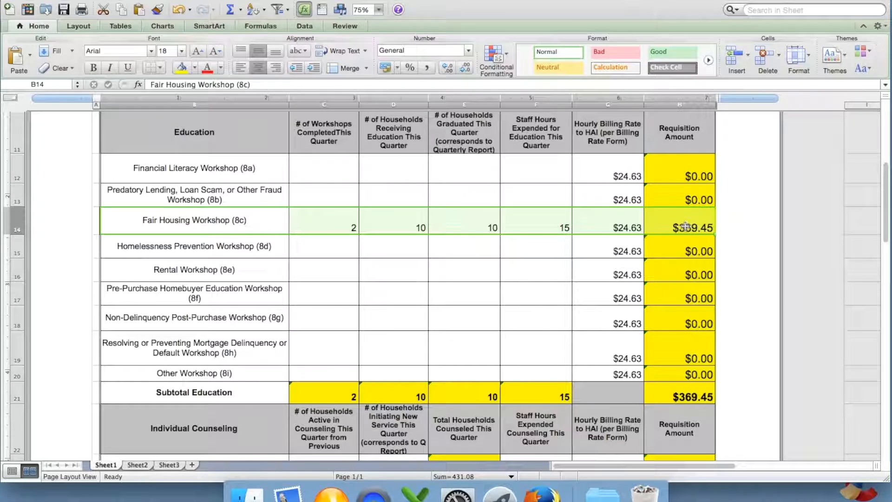
left_click(686, 227)
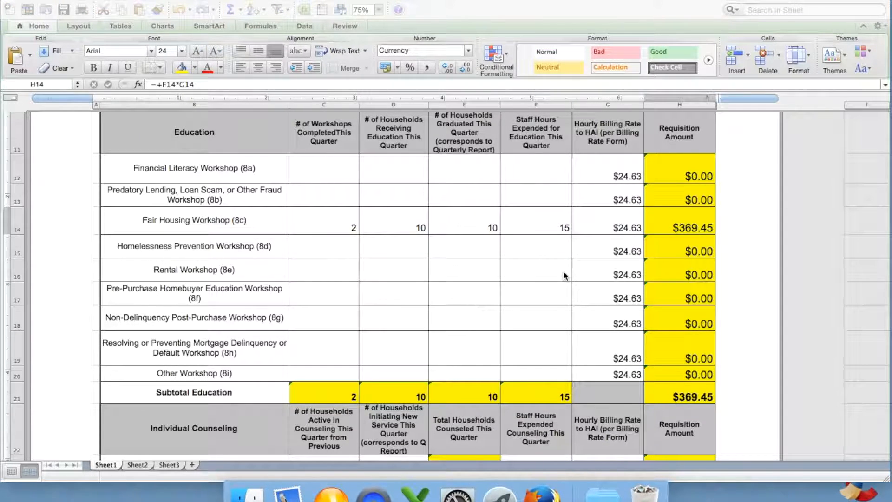
left_click(196, 371)
left_click(191, 373)
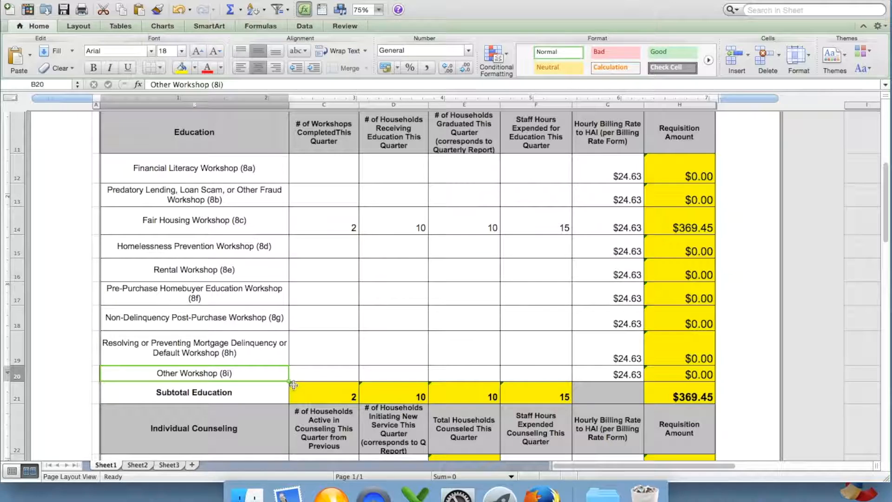
left_click(565, 376)
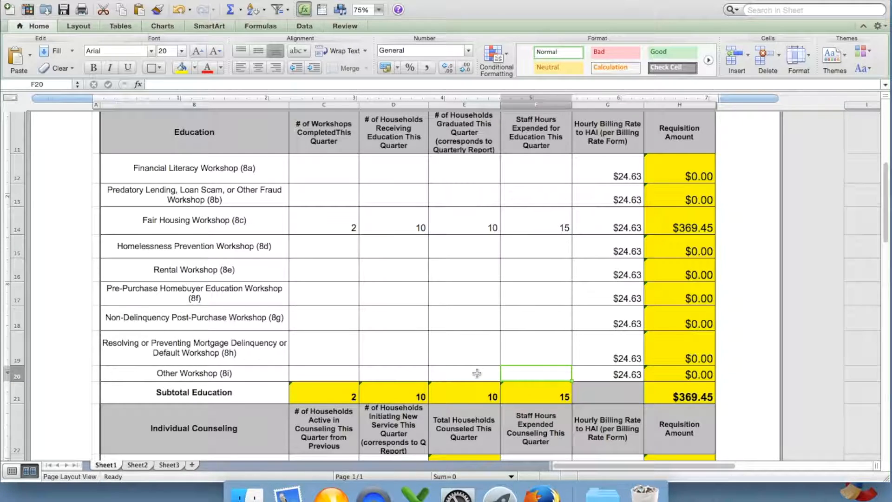
left_click(477, 373)
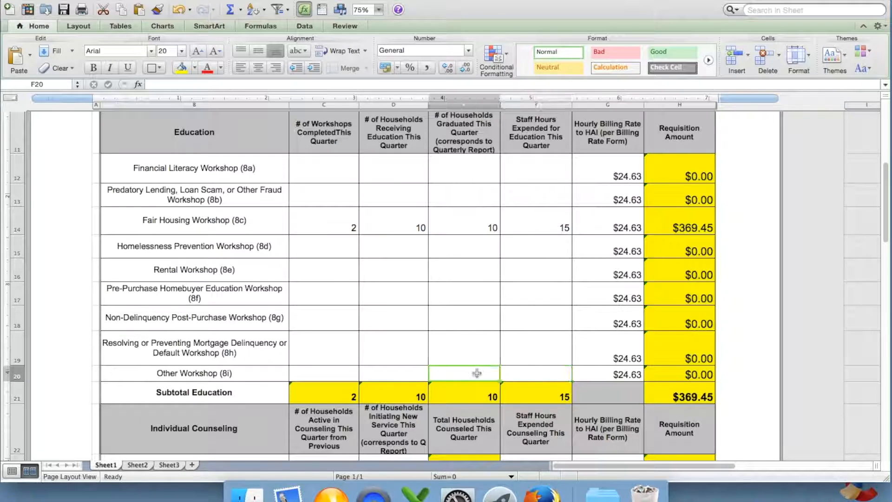
left_click(417, 373)
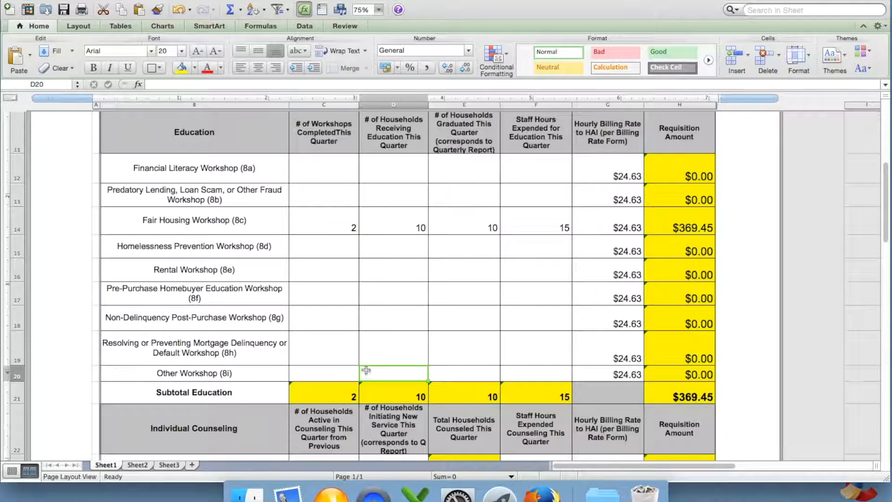
left_click(347, 370)
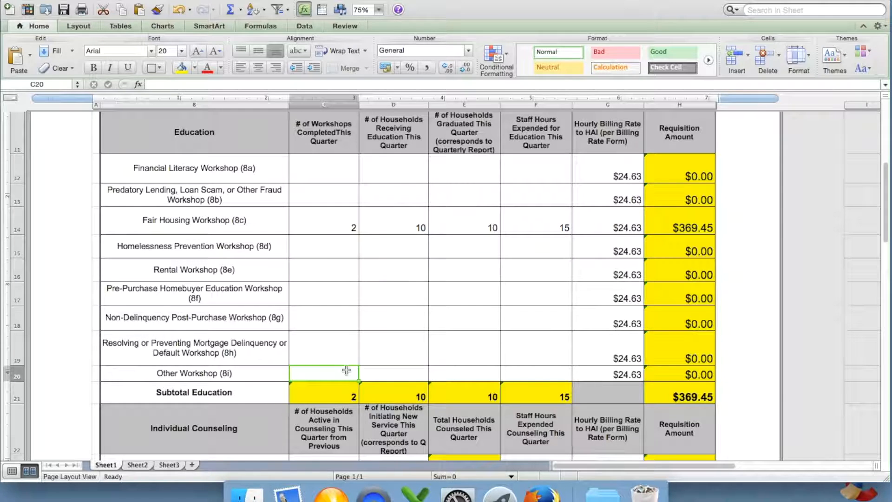
left_click(539, 374)
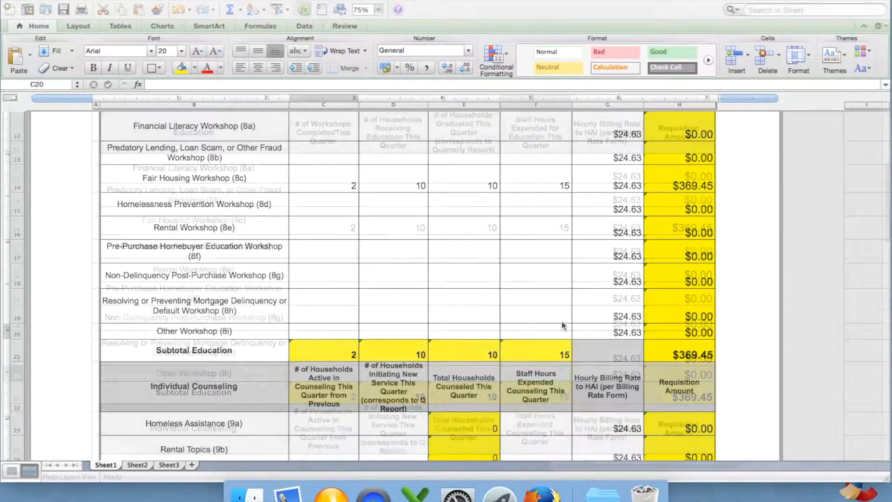
Enter 5 as the households active in counseling from the previous quarter for Prepurchase/Homebuying (9c) under Individual Counseling
scroll(561, 320, "down", 5)
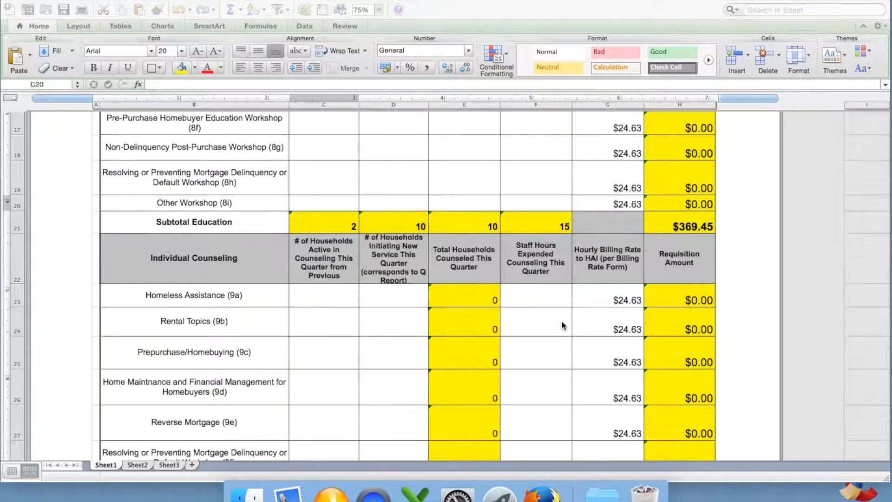
scroll(562, 324, "down", 4)
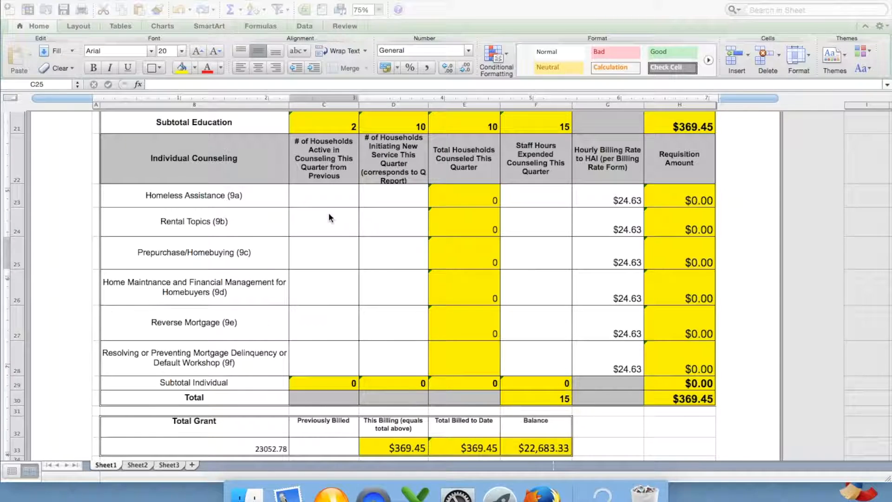
left_click(332, 226)
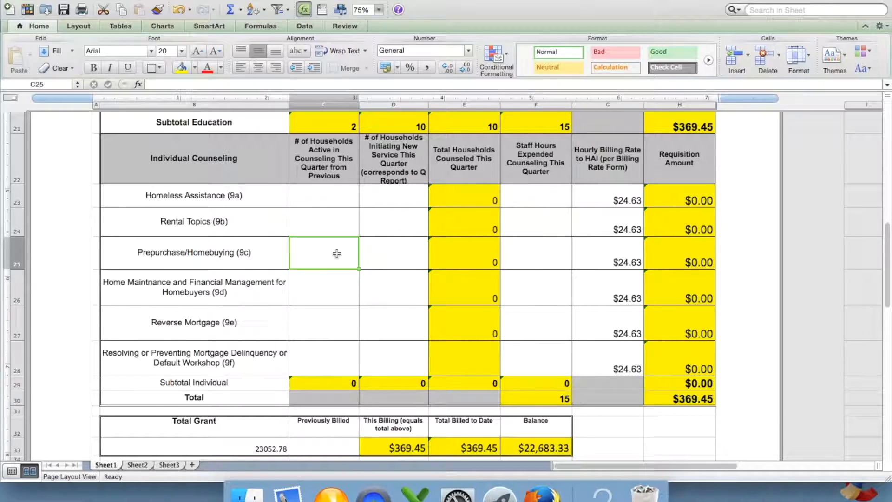
type("5")
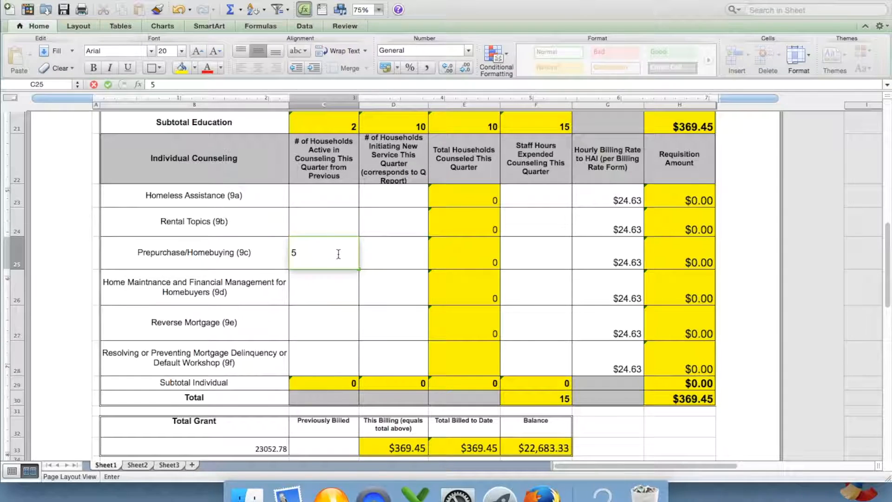
left_click(407, 255)
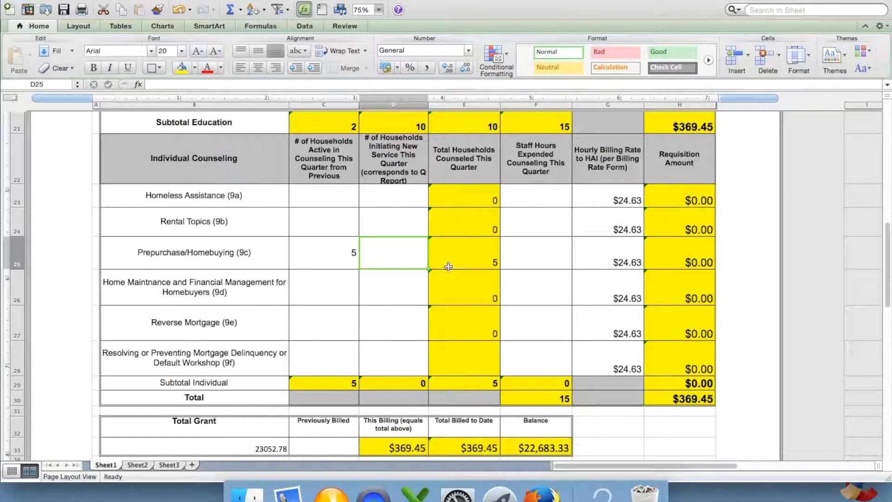
Enter 7 as the number of households initiating new service this quarter for Prepurchase/Homebuying (9c)
key("F1")
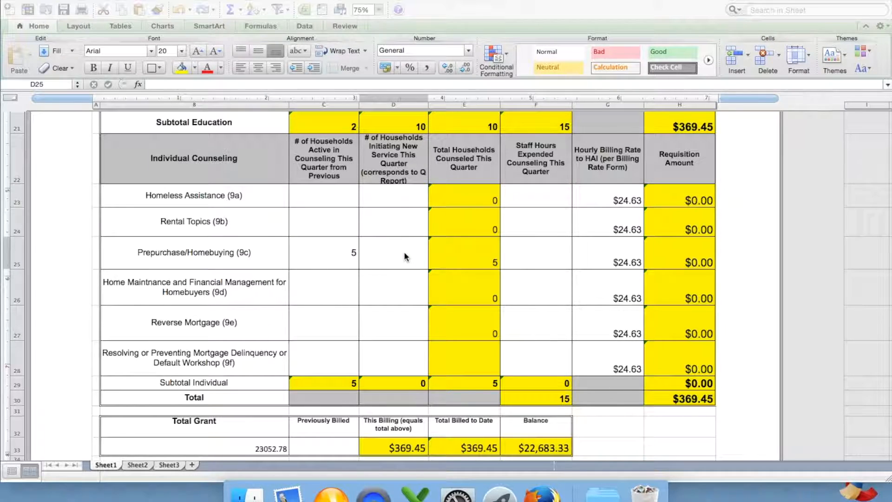
left_click(403, 253)
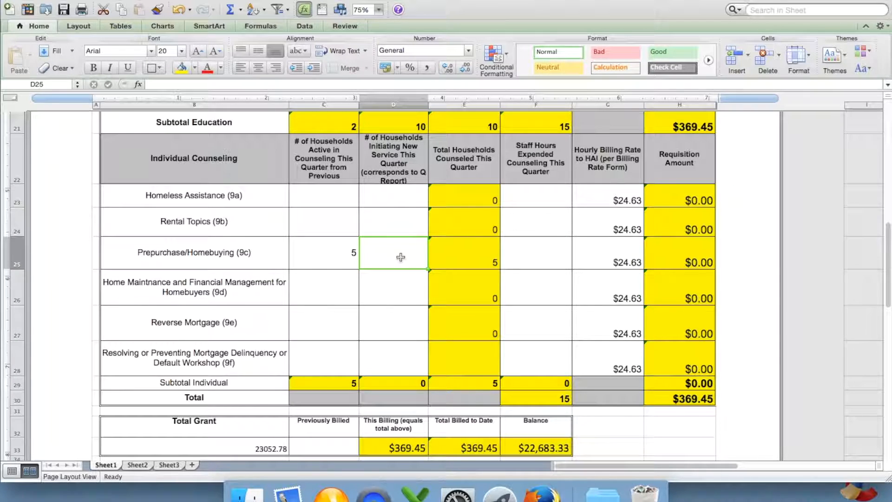
type("7")
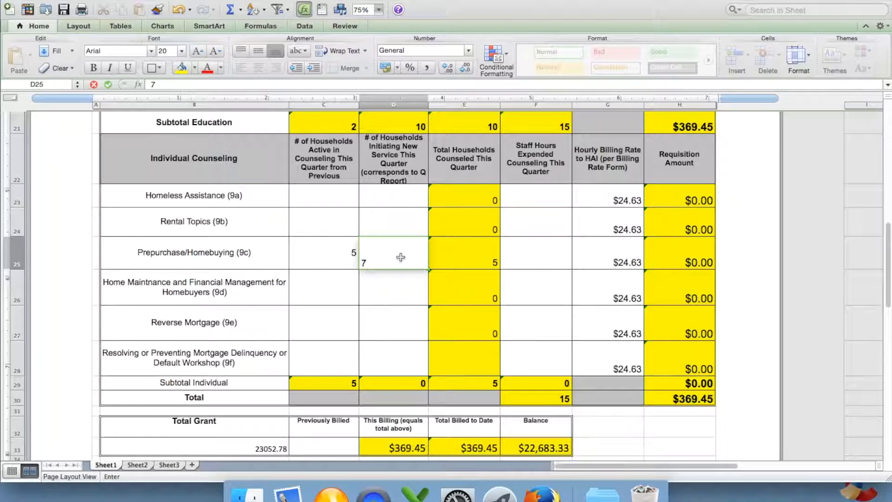
key("Return")
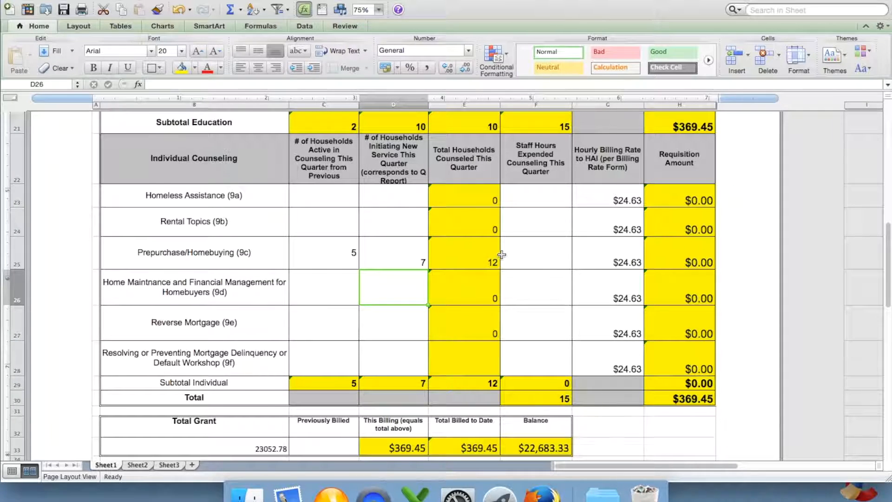
Enter 20 as the staff hours expended counseling this quarter for Prepurchase/Homebuying (9c)
left_click(545, 254)
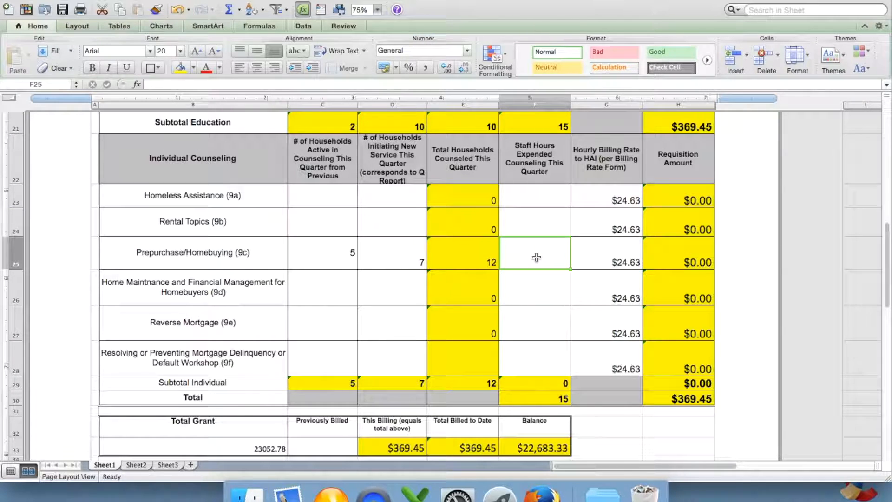
type("20")
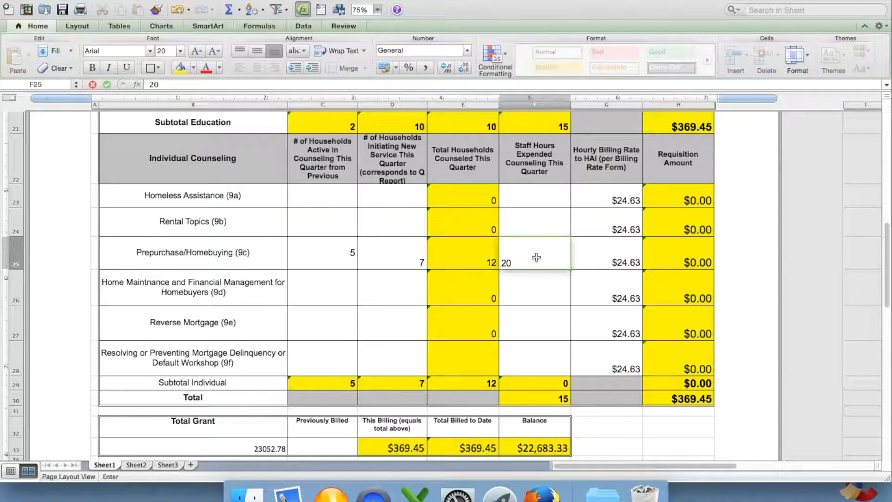
key("Return")
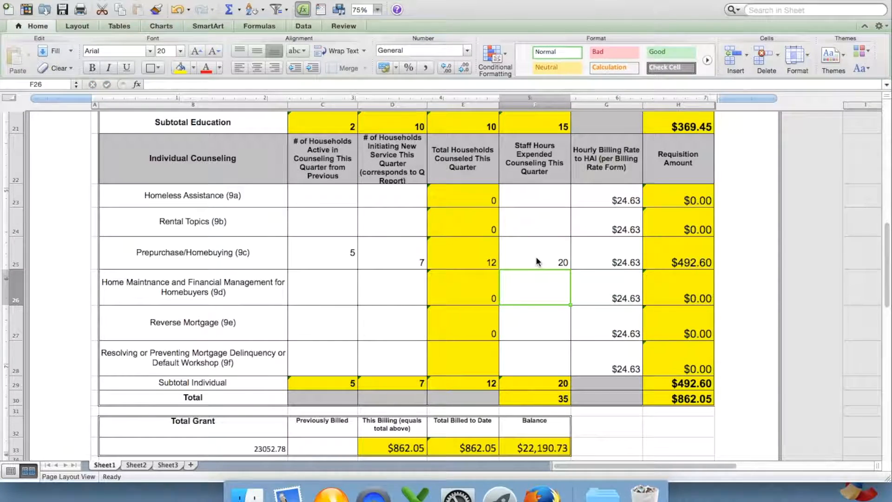
left_click(541, 260)
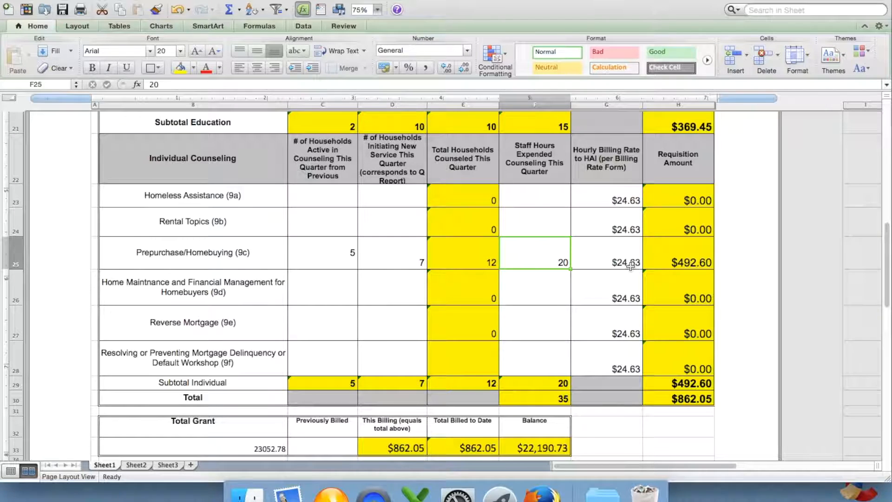
Check the Prepurchase/Homebuying (9c) requisition amount, the individual and education subtotal rows, and the overall requisition total
left_click(702, 263)
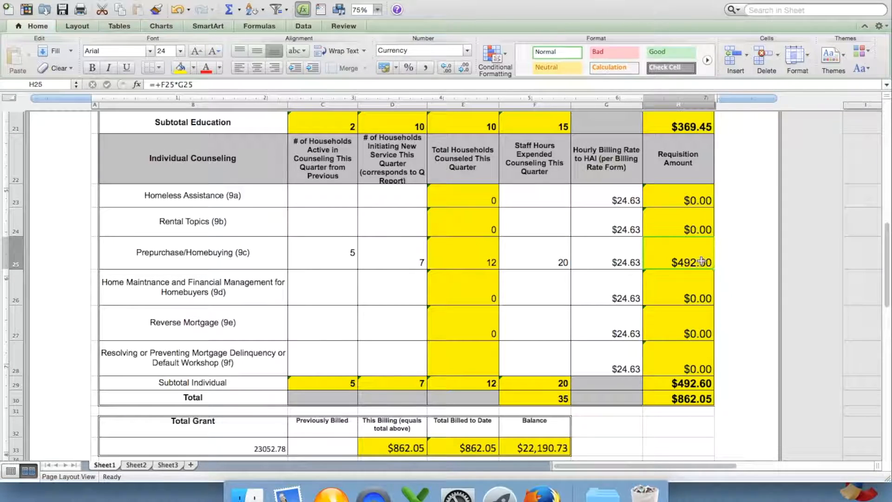
left_click(693, 385)
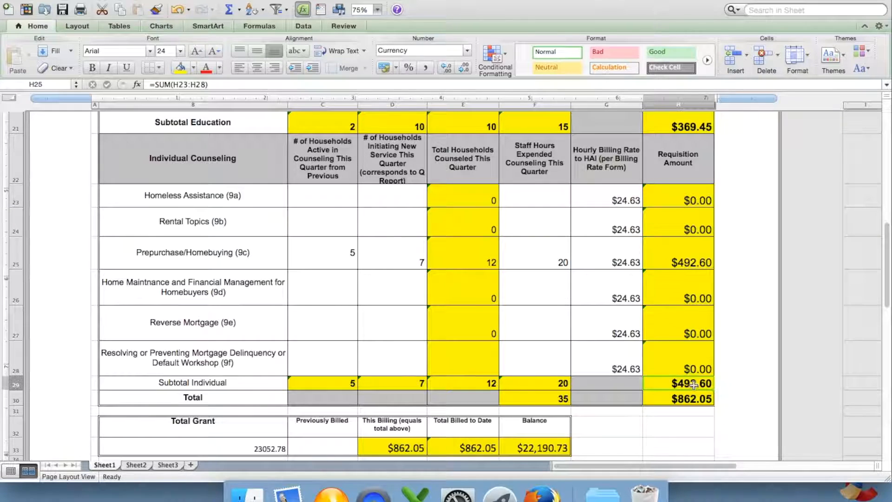
left_click_drag(693, 385, 203, 384)
left_click_drag(674, 123, 224, 126)
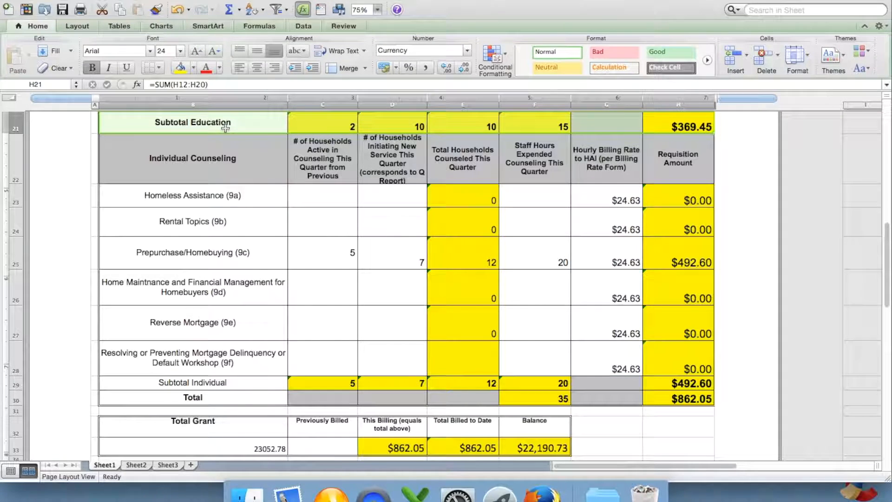
left_click(701, 399)
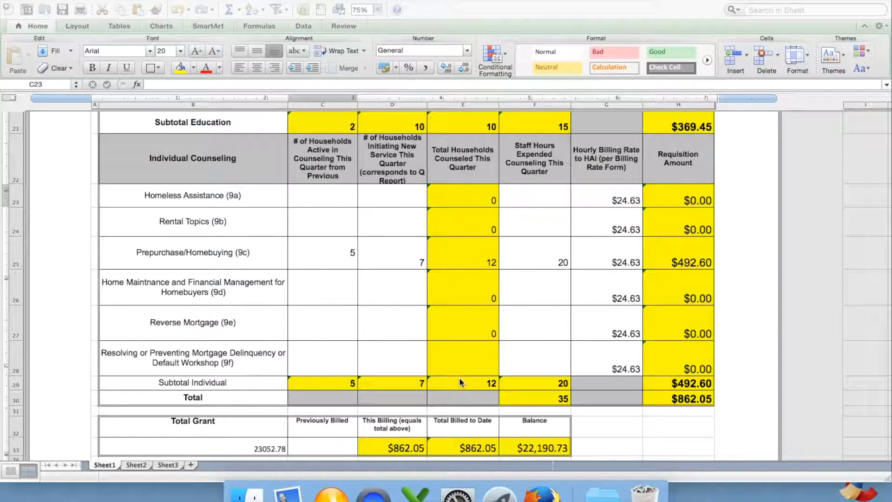
Enter 0 households active from the previous quarter and 1 household initiating new service for Rental Topics (9b)
left_click(324, 266)
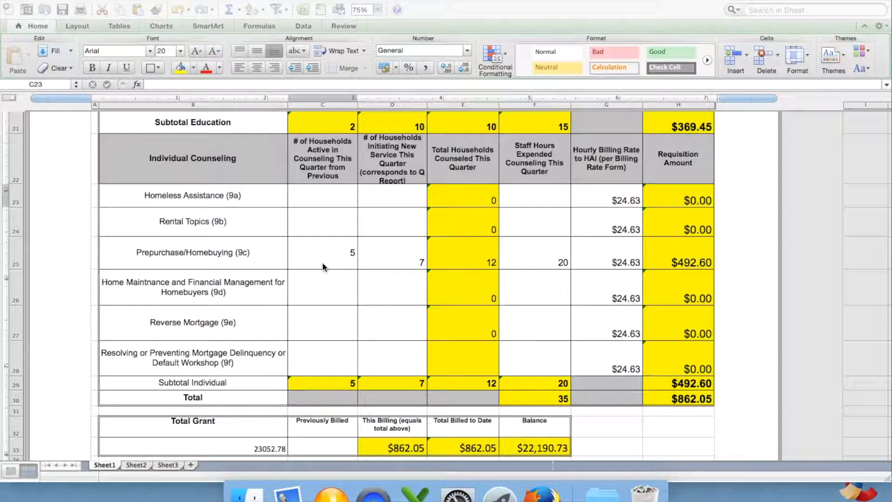
left_click(324, 230)
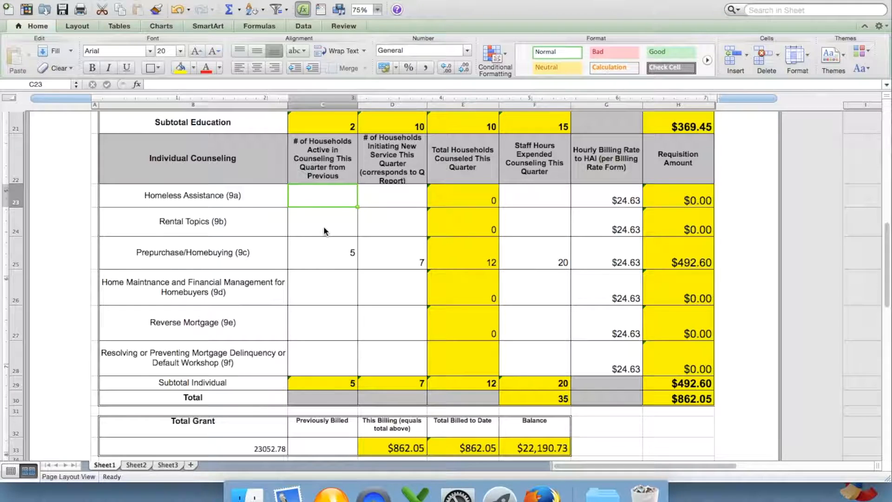
left_click(324, 228)
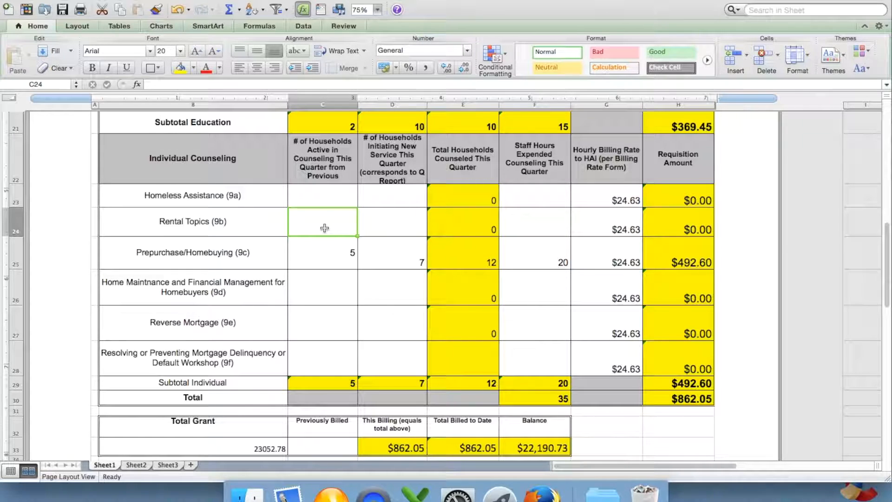
type("0")
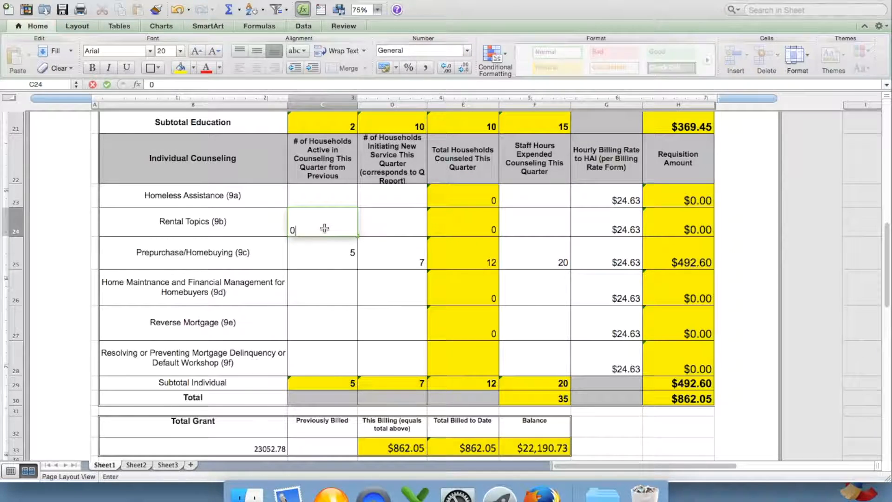
left_click(403, 227)
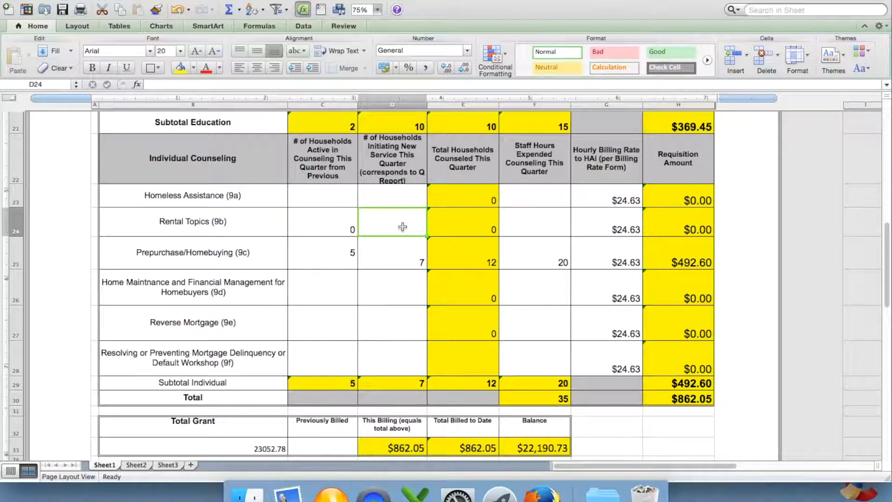
type("1")
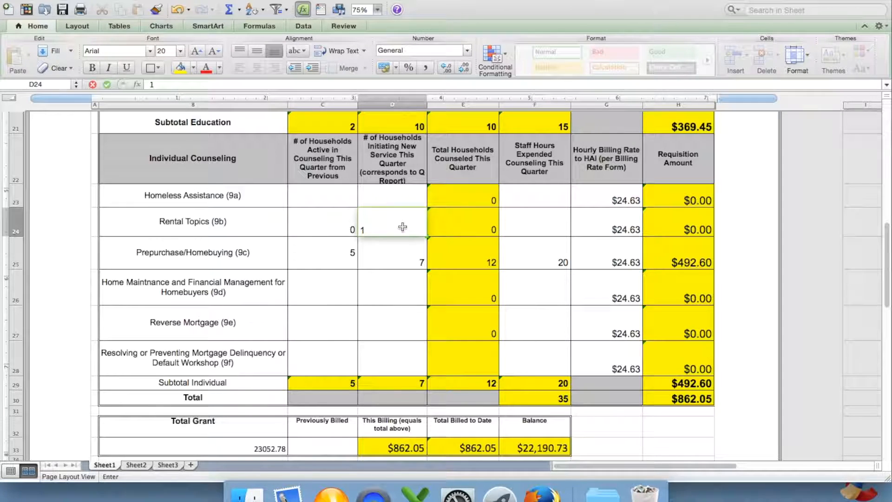
key("Return")
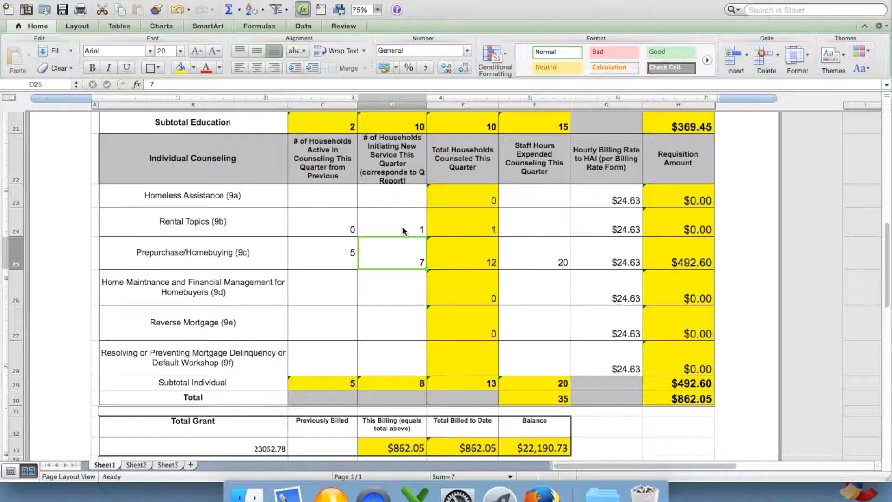
Enter 5 as the staff hours expended counseling this quarter for Rental Topics (9b)
left_click(561, 230)
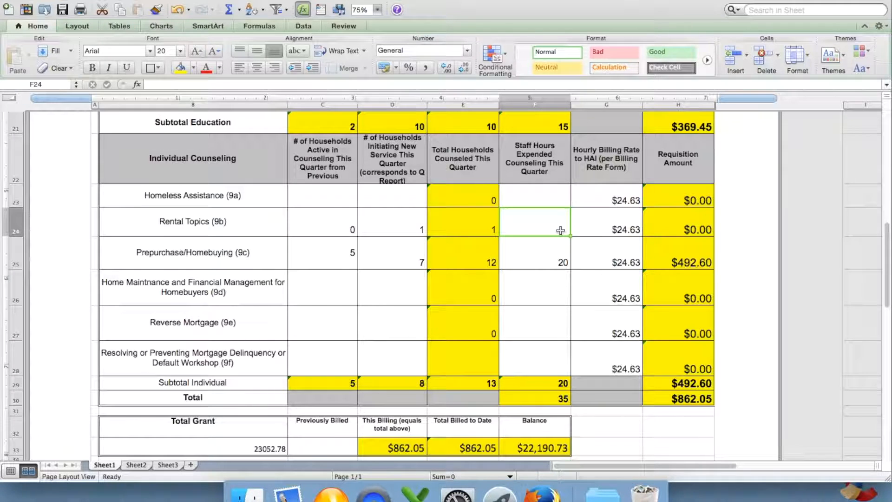
type("5")
key("Return")
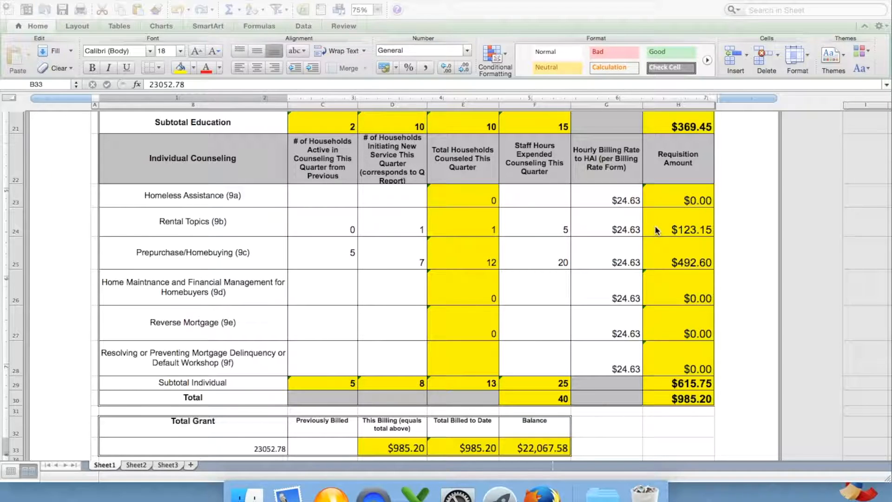
Examine the overall requisition total and the Total Grant row's award, this billing, total billed to date and balance cells
left_click(678, 400)
left_click(678, 400)
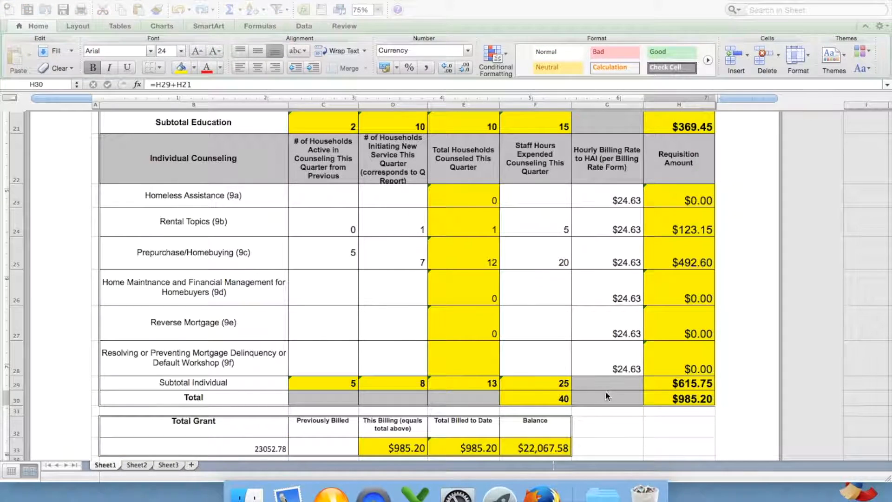
left_click(557, 430)
left_click(554, 428)
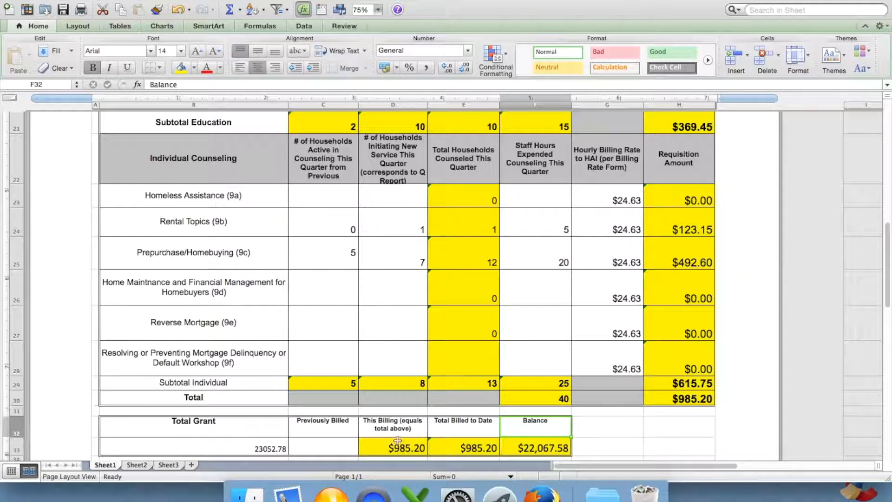
left_click(271, 447)
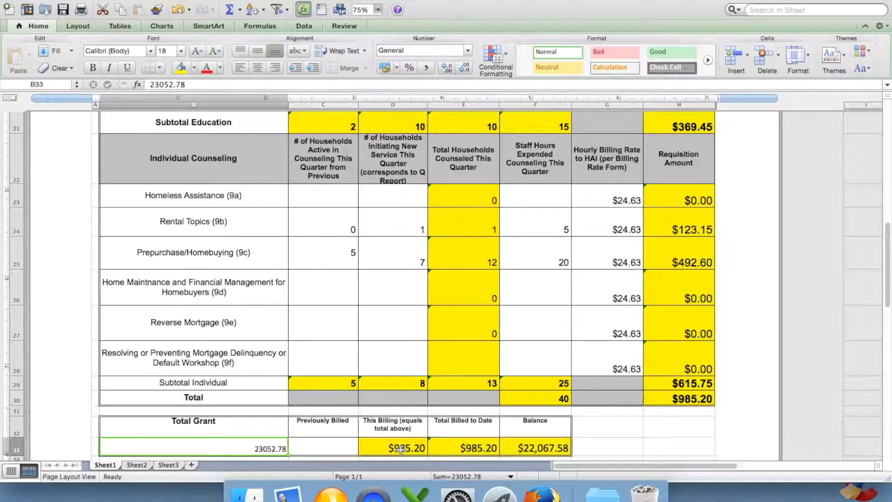
left_click(401, 448)
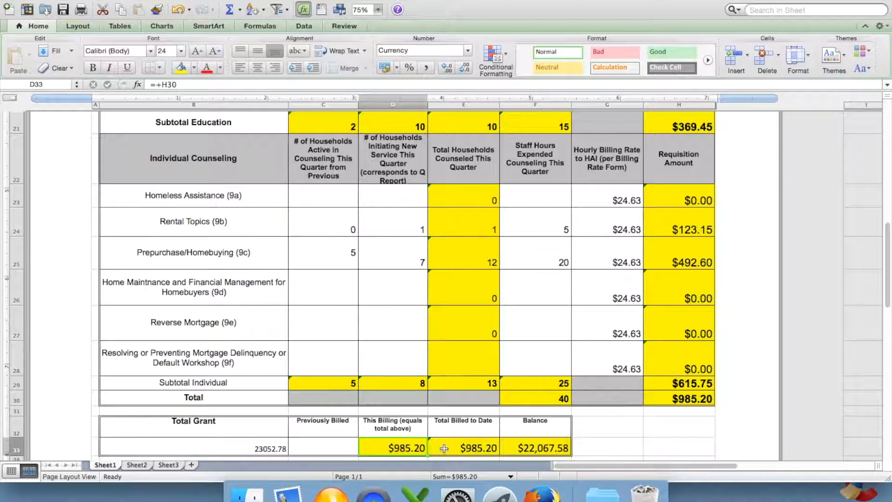
left_click(472, 448)
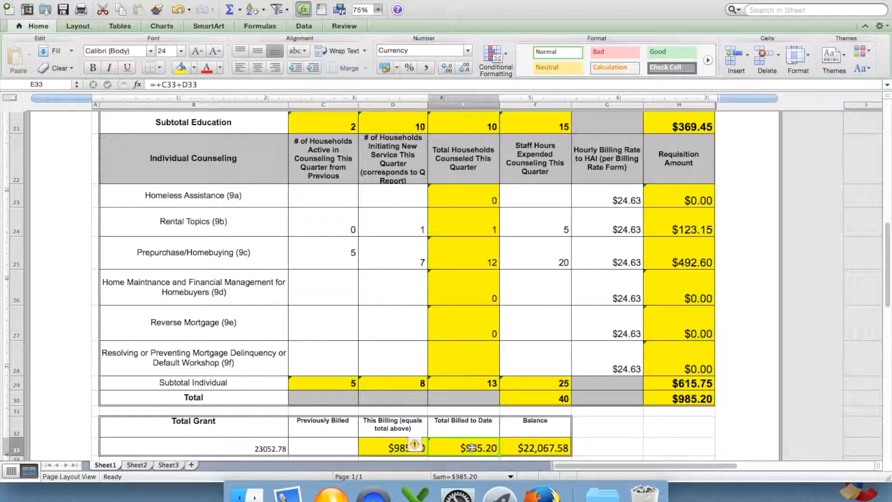
left_click(561, 447)
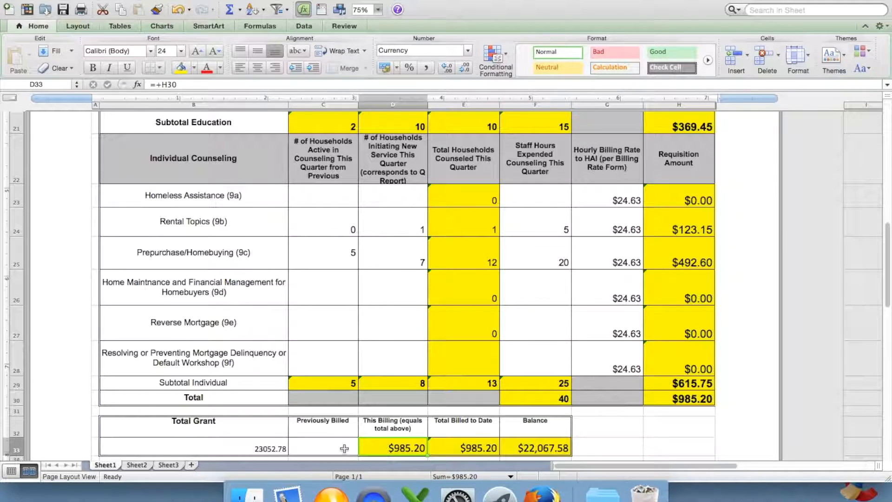
Enter 10000 as the Previously Billed amount in the Total Grant row
left_click(344, 448)
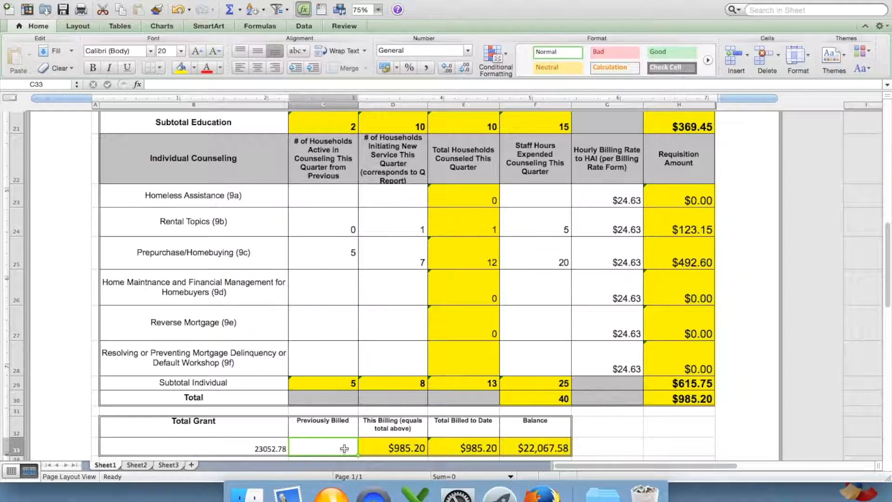
type("1")
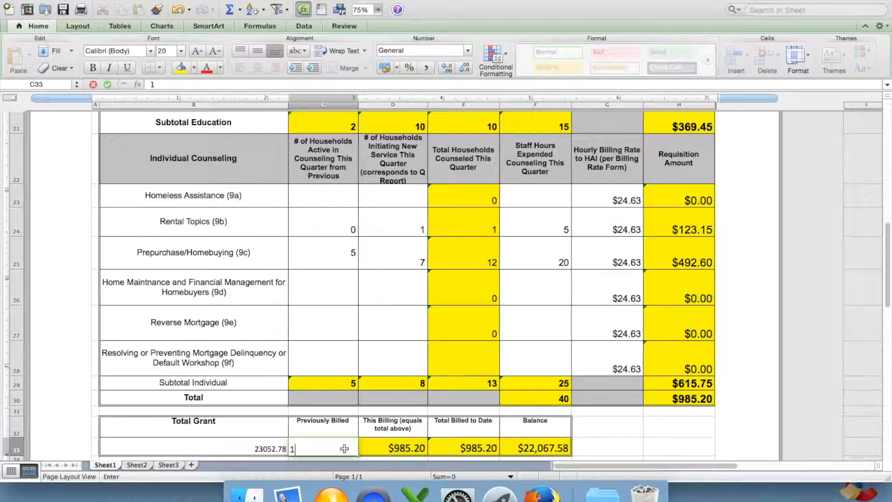
type("0000")
key("Return")
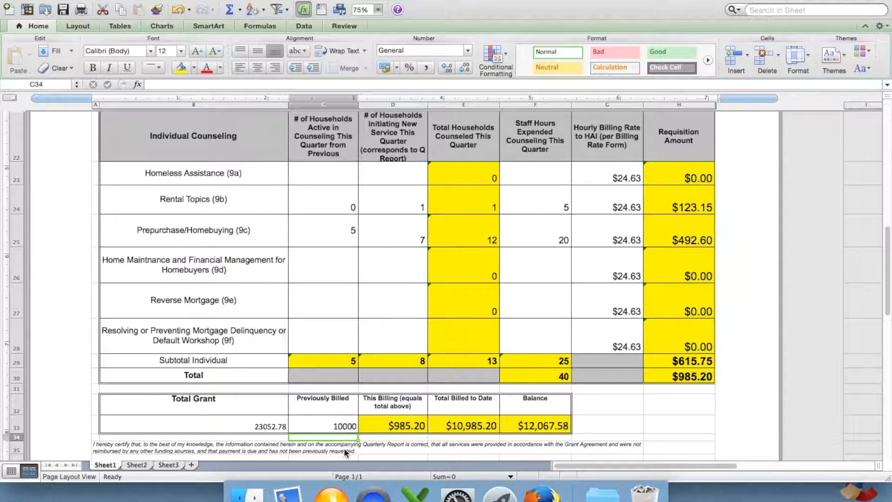
Review the grant balance, the certification and signature section, and the completed report back up to its grantee details
left_click(536, 427)
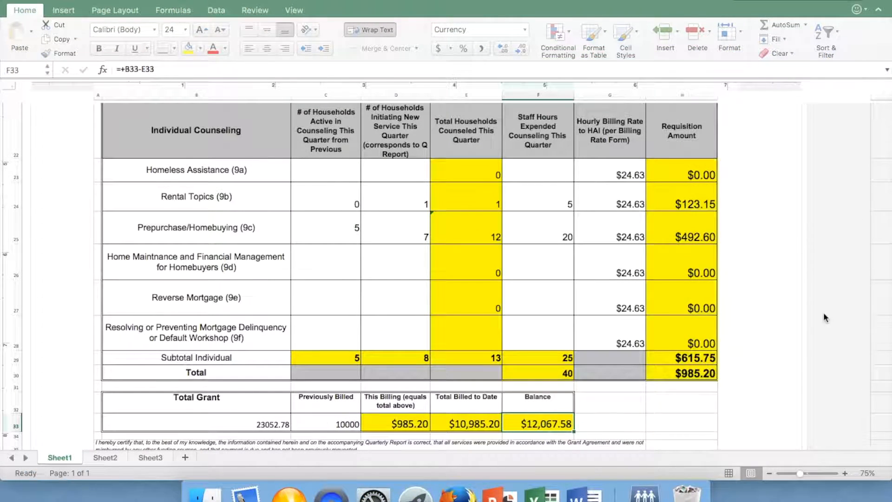
scroll(795, 348, "down", 2)
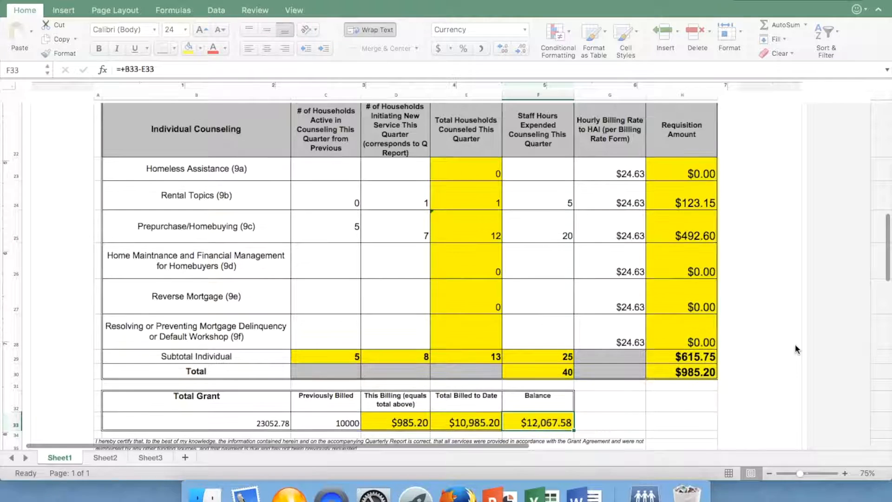
scroll(796, 344, "down", 5)
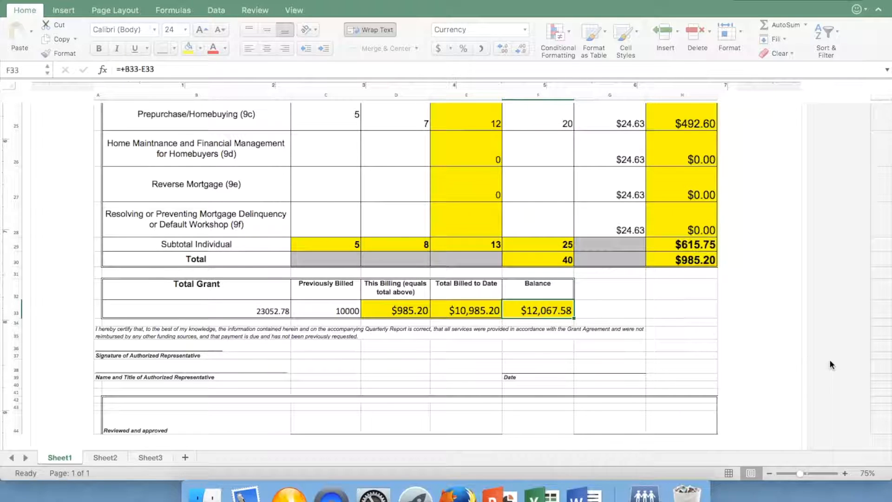
scroll(829, 359, "up", 1)
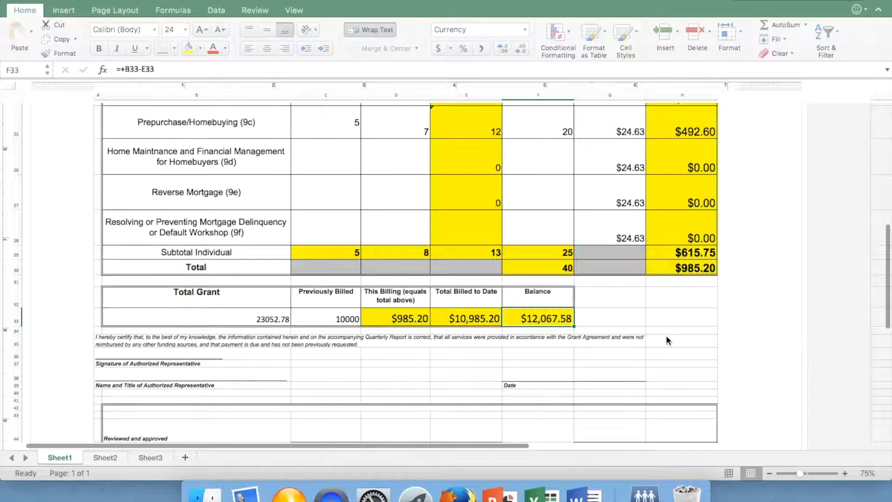
scroll(683, 342, "up", 2)
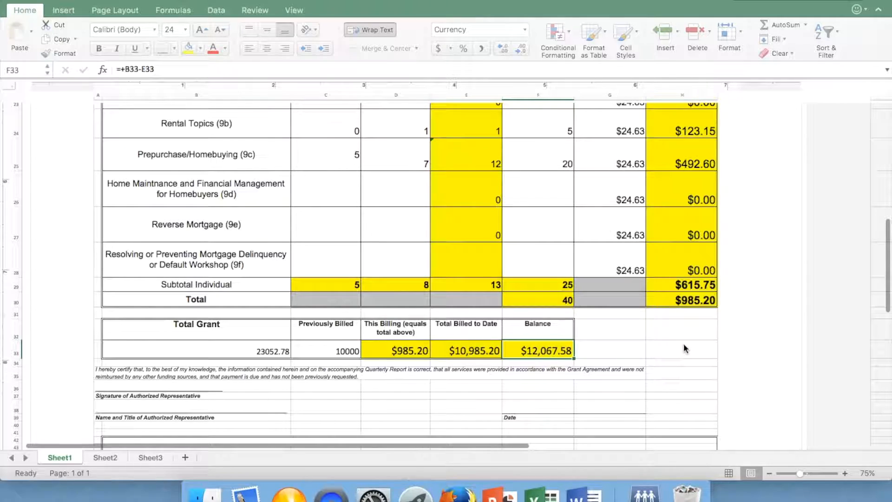
scroll(698, 348, "up", 10)
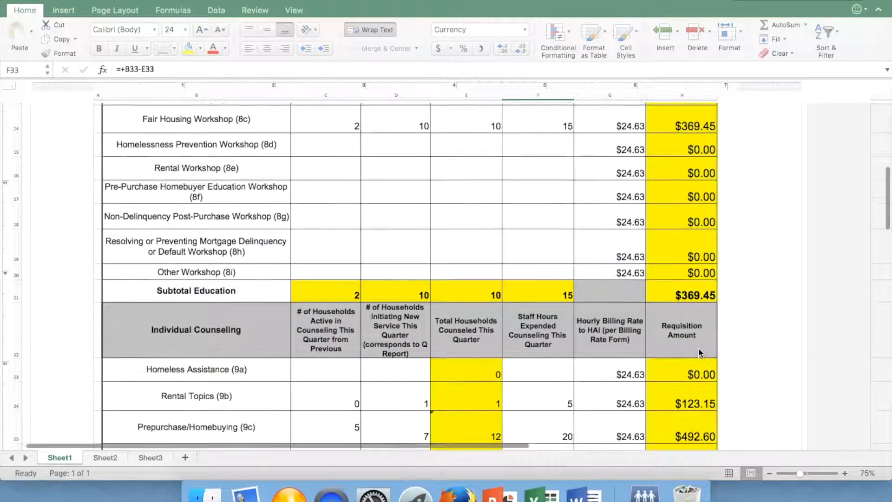
scroll(700, 349, "up", 6)
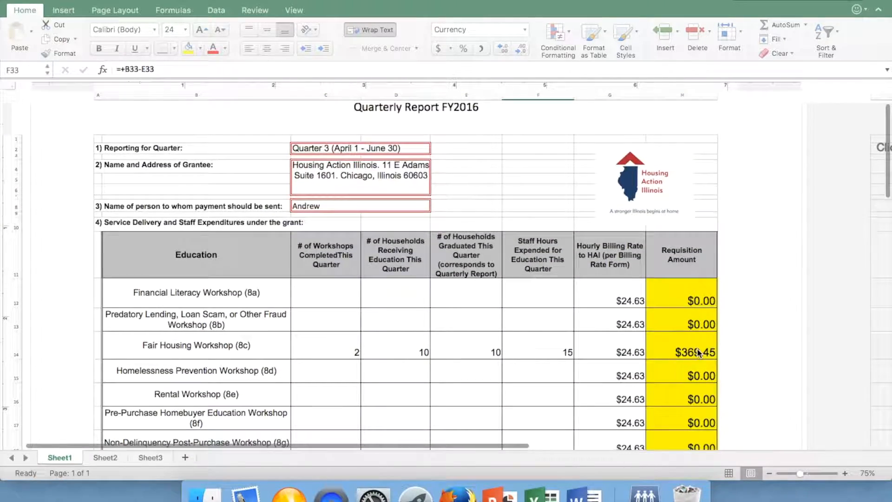